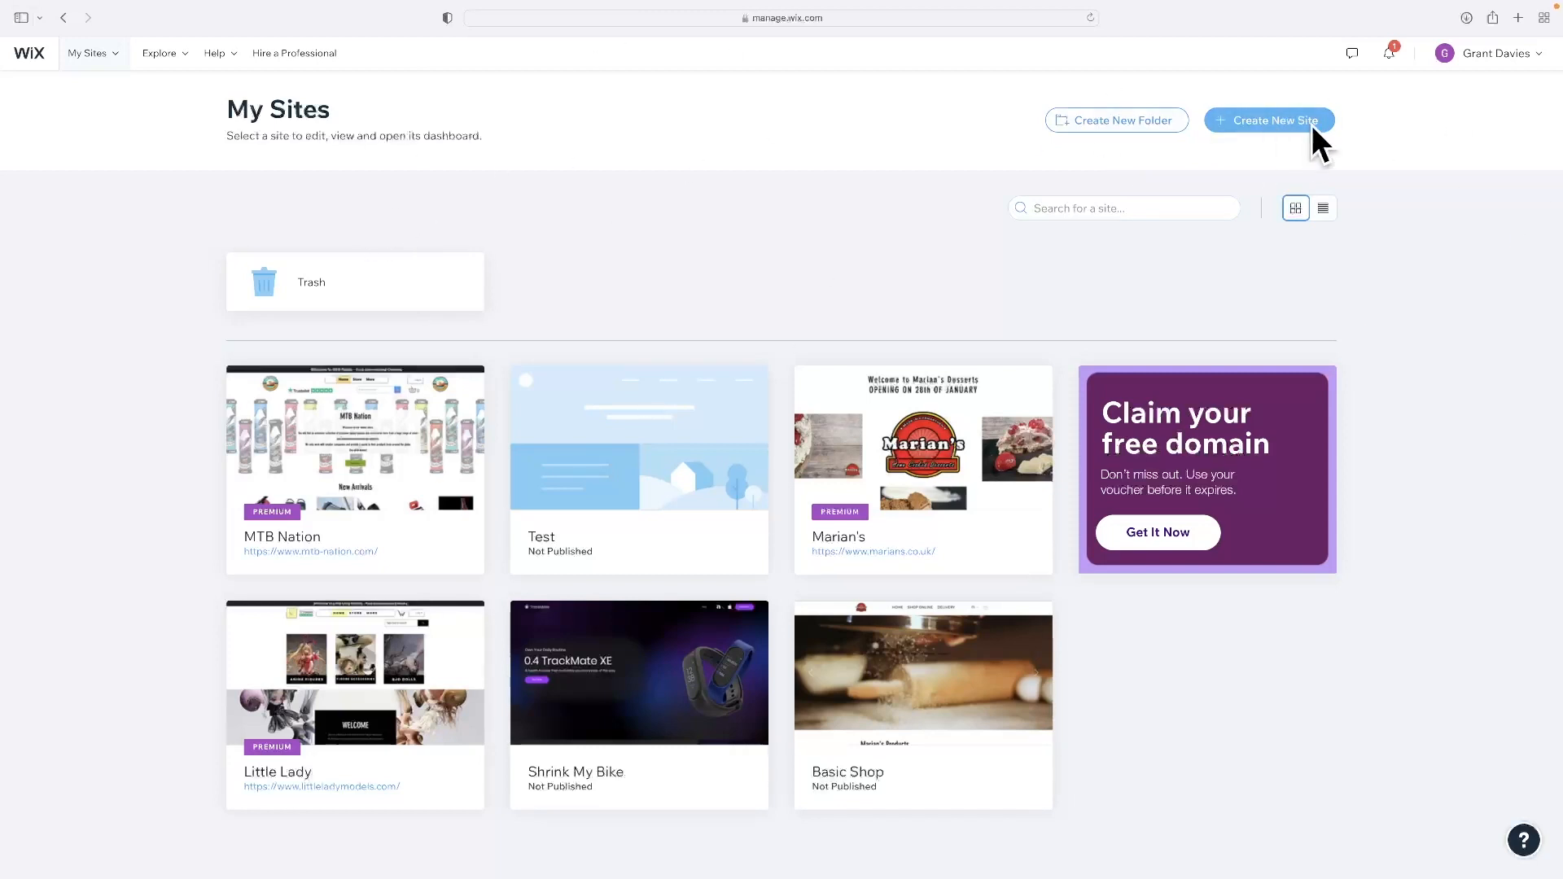
Start creating a new site and set its website type to Technology Company.
left_click(111, 55)
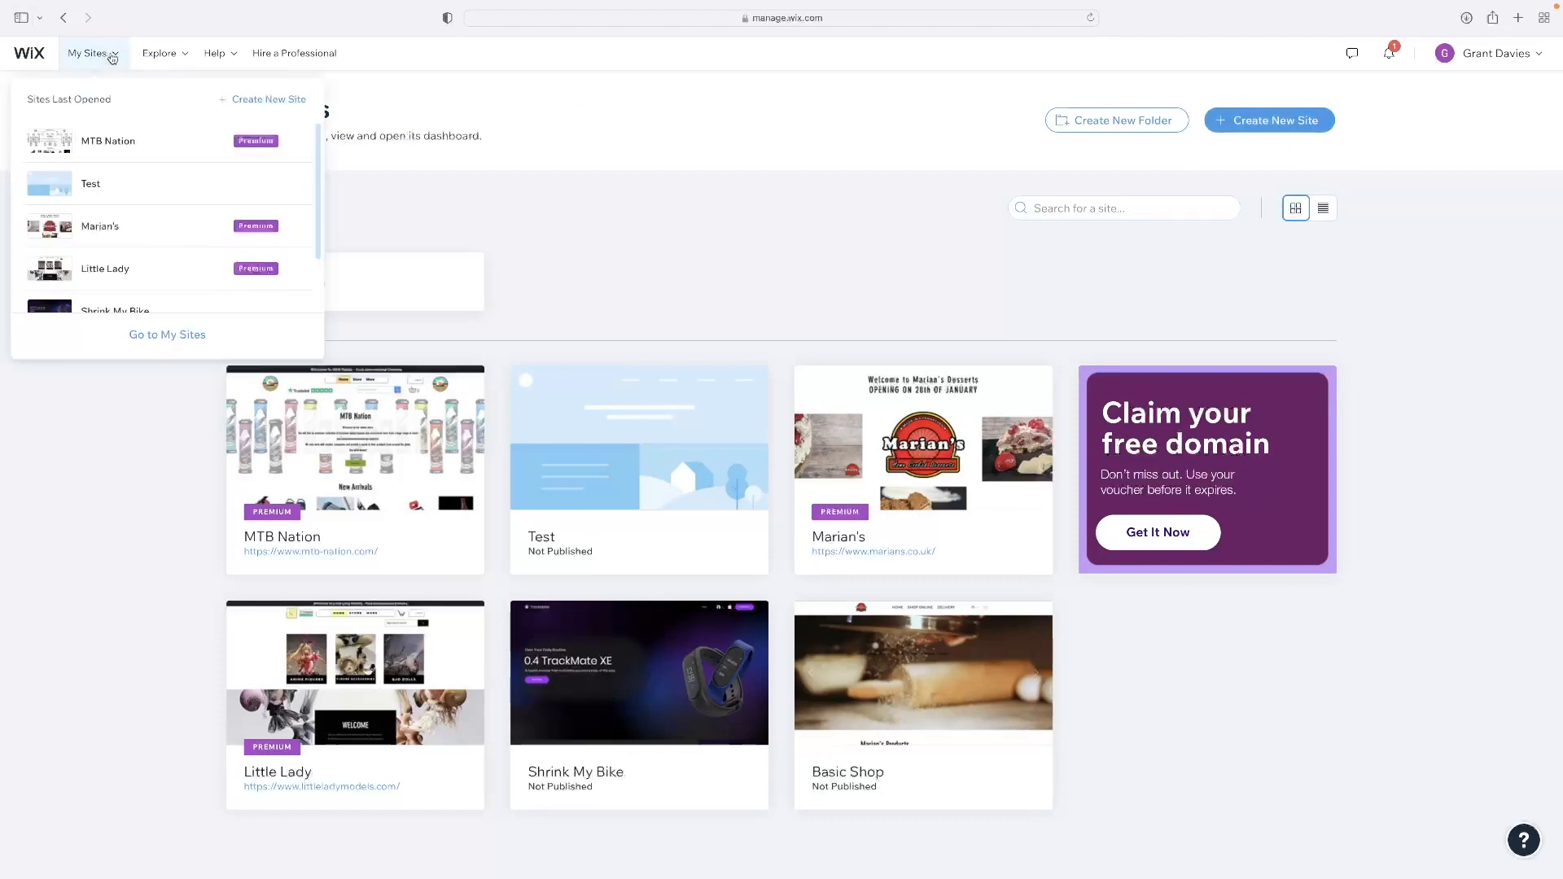
left_click(271, 101)
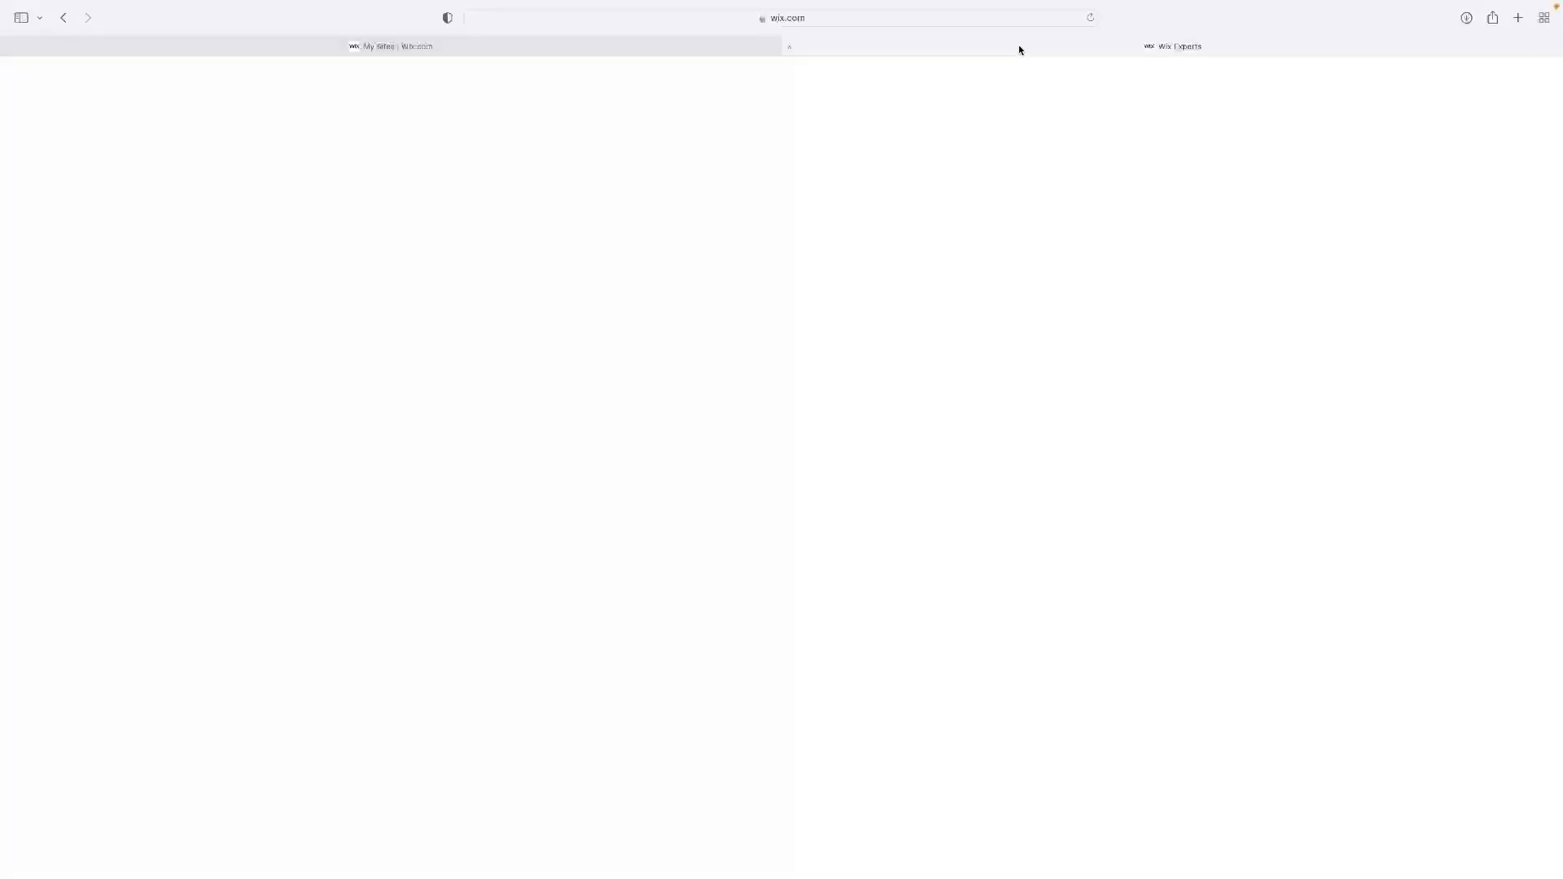
left_click(1090, 18)
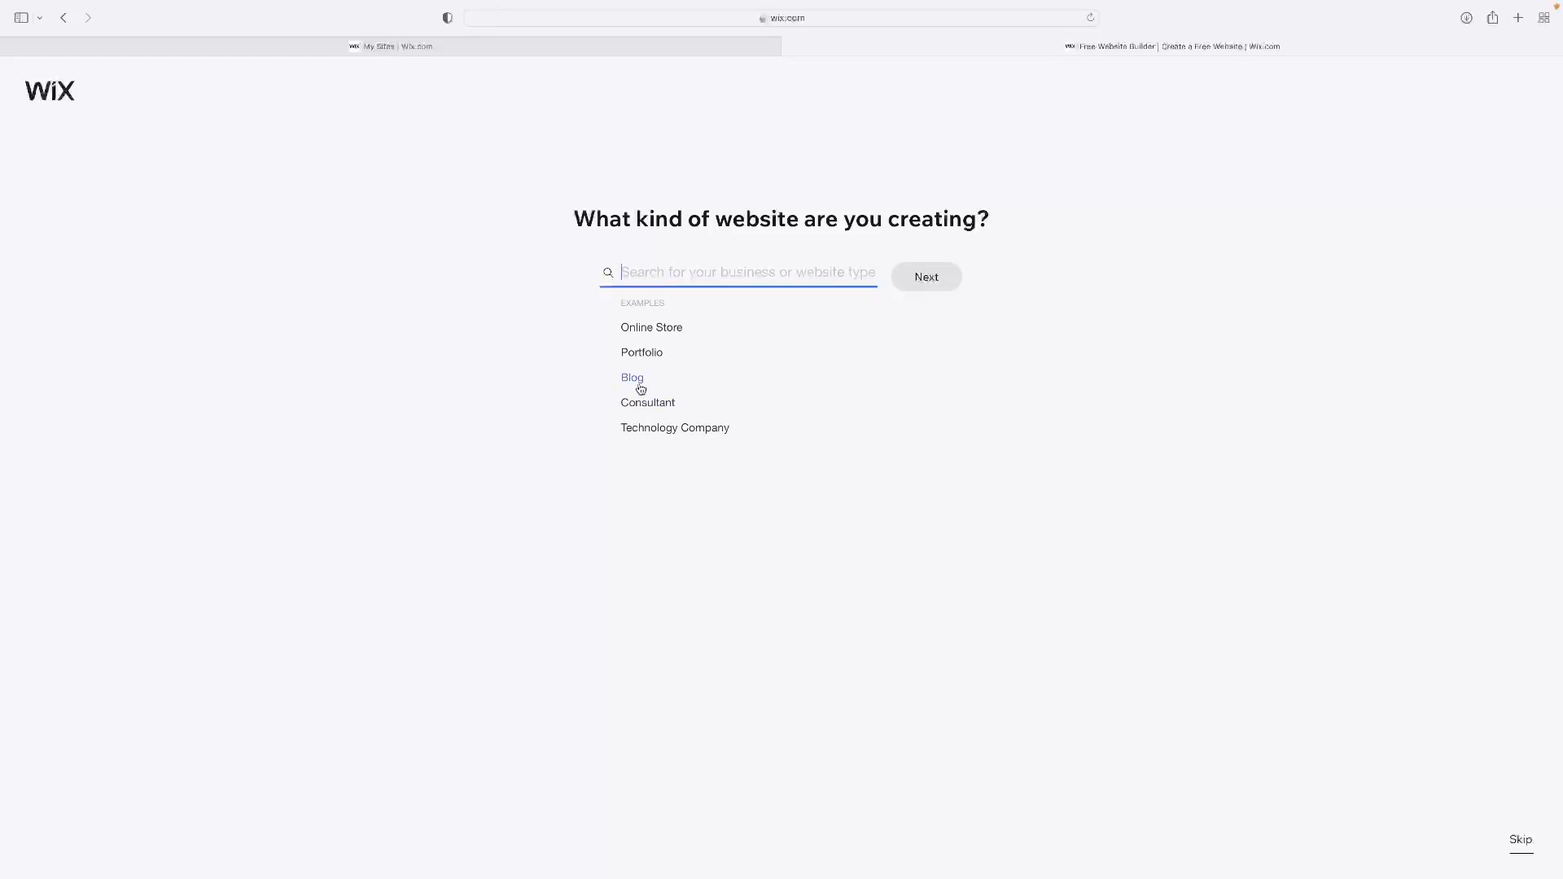
left_click(676, 430)
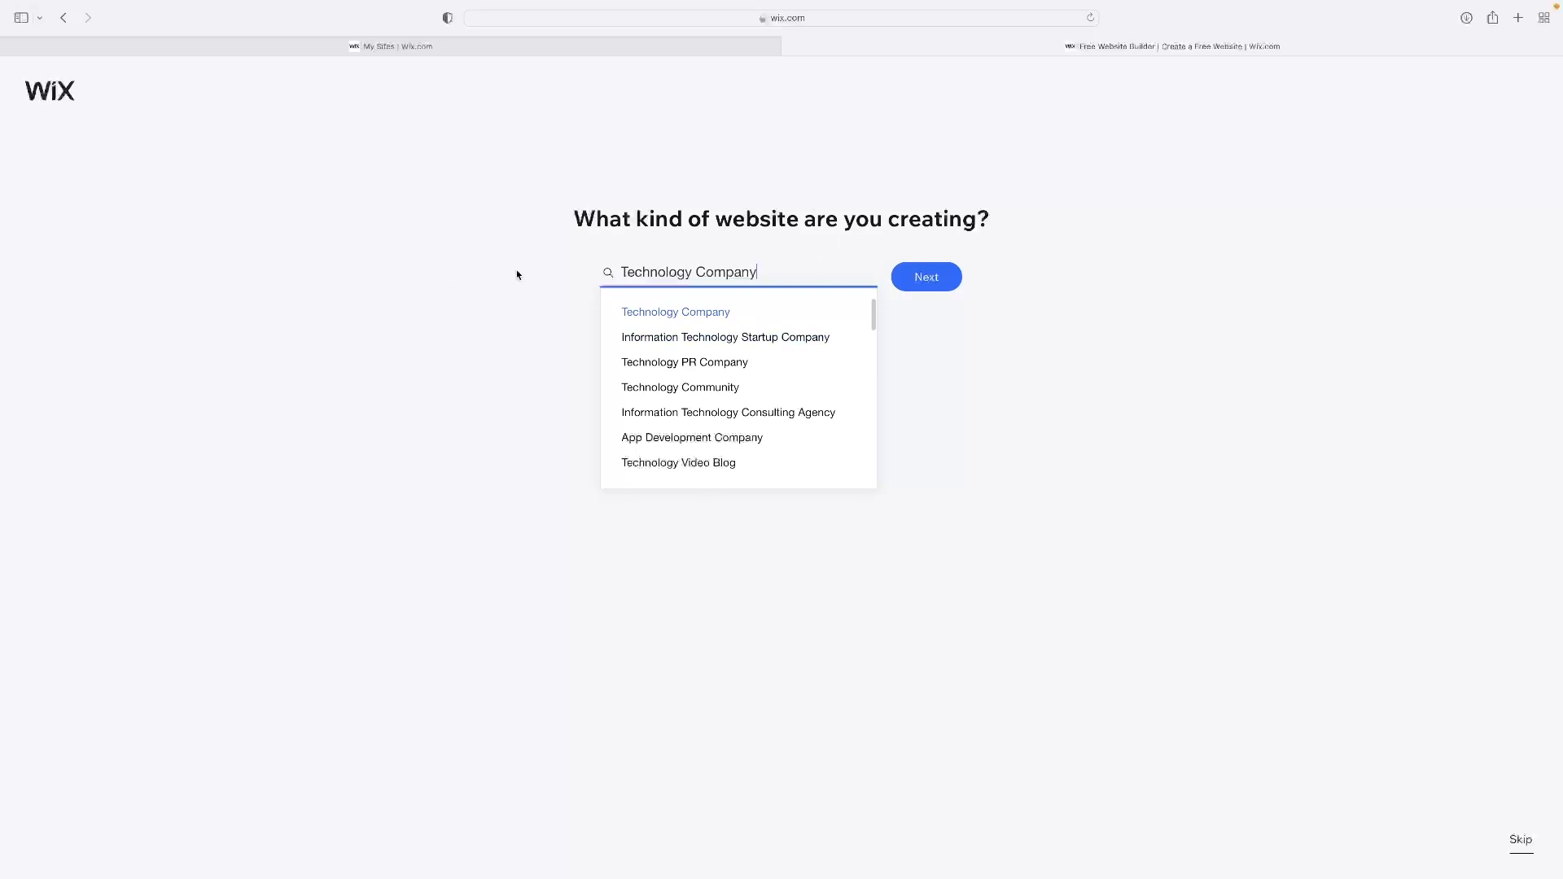
left_click(933, 283)
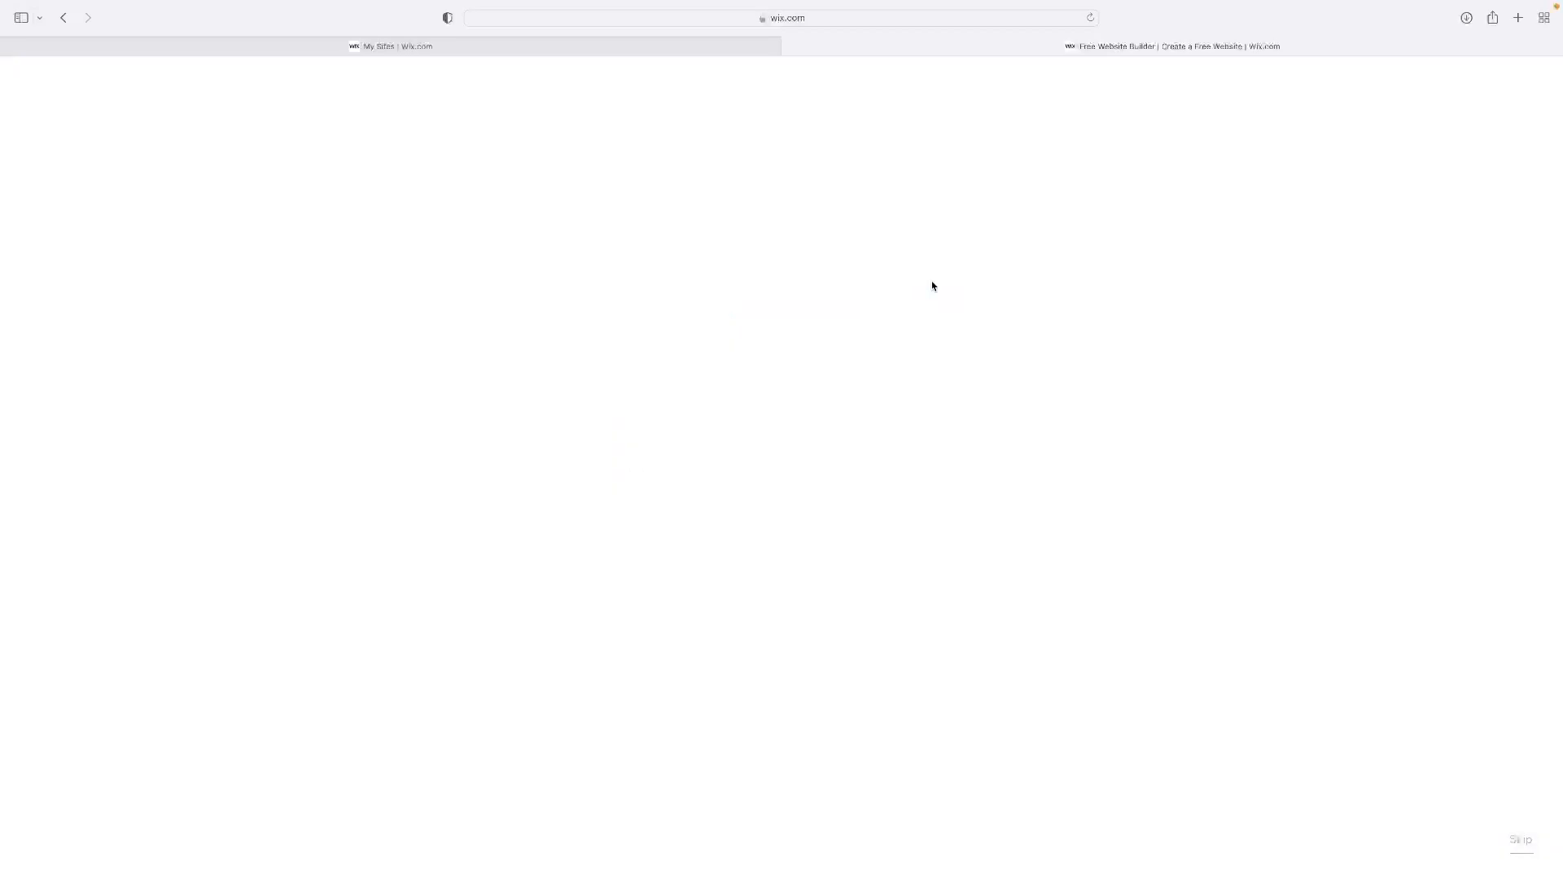
Name the site Test and accept Chat as the only feature to add.
type("Test")
left_click(926, 314)
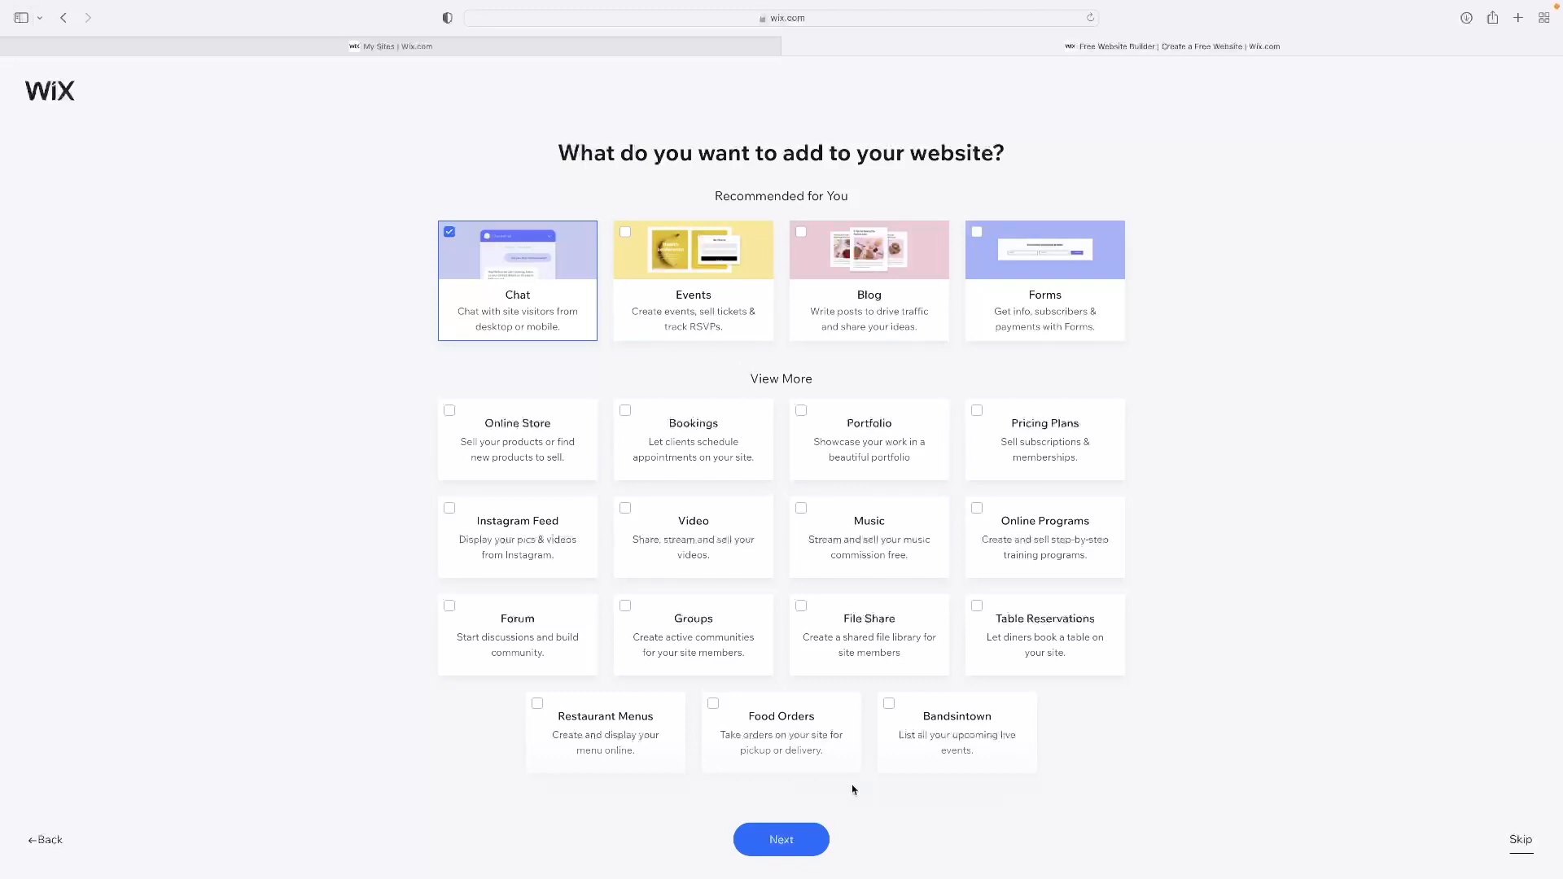
left_click(795, 842)
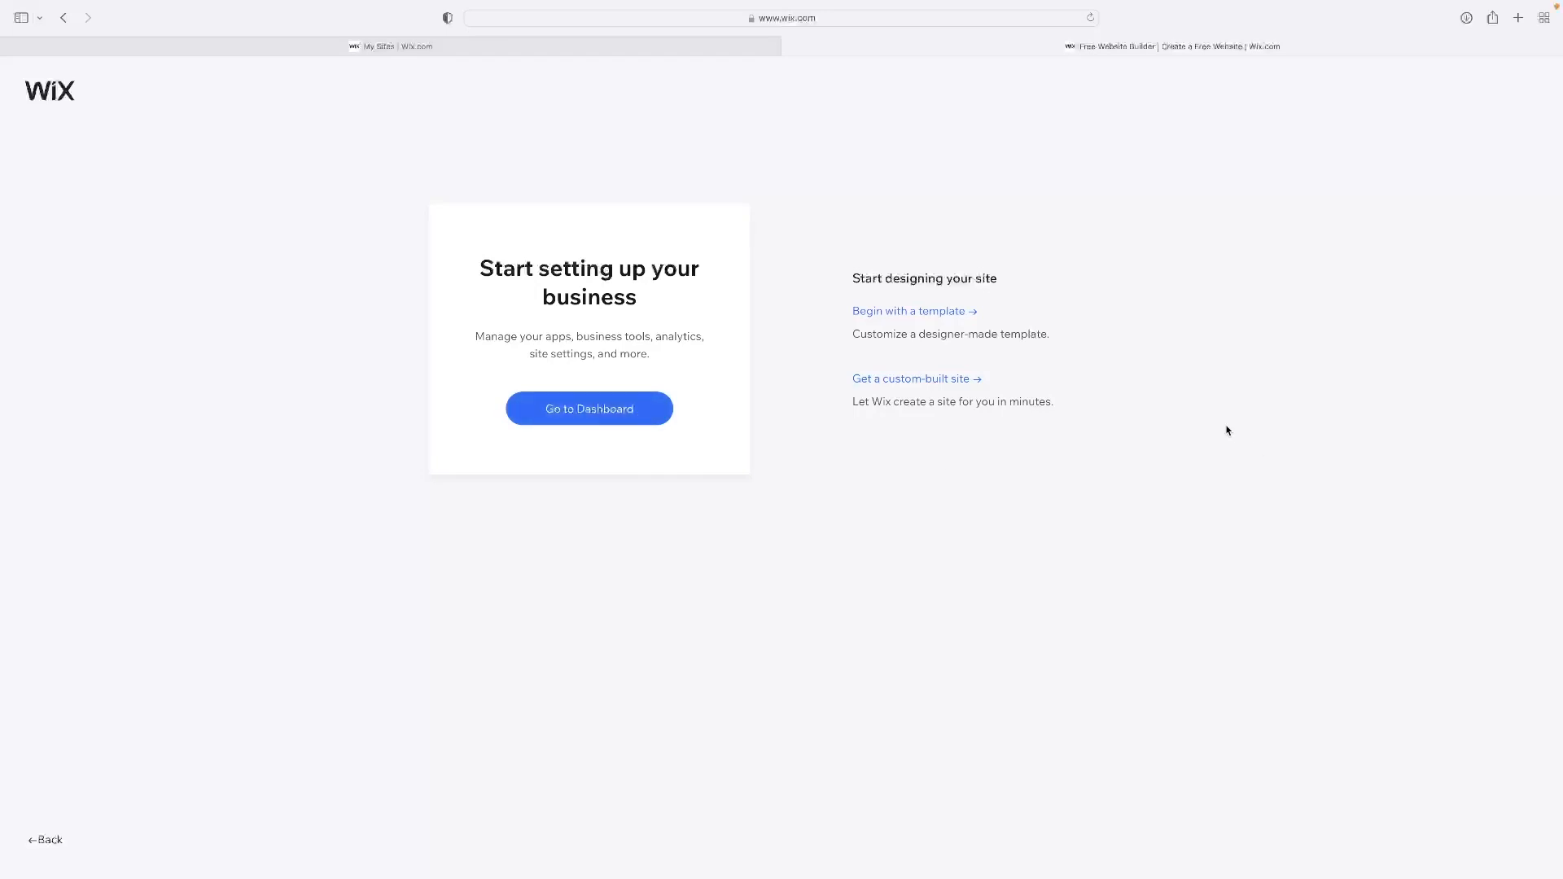
Begin with a template and preview the Business Consulting Company design on the second page of results.
left_click(926, 313)
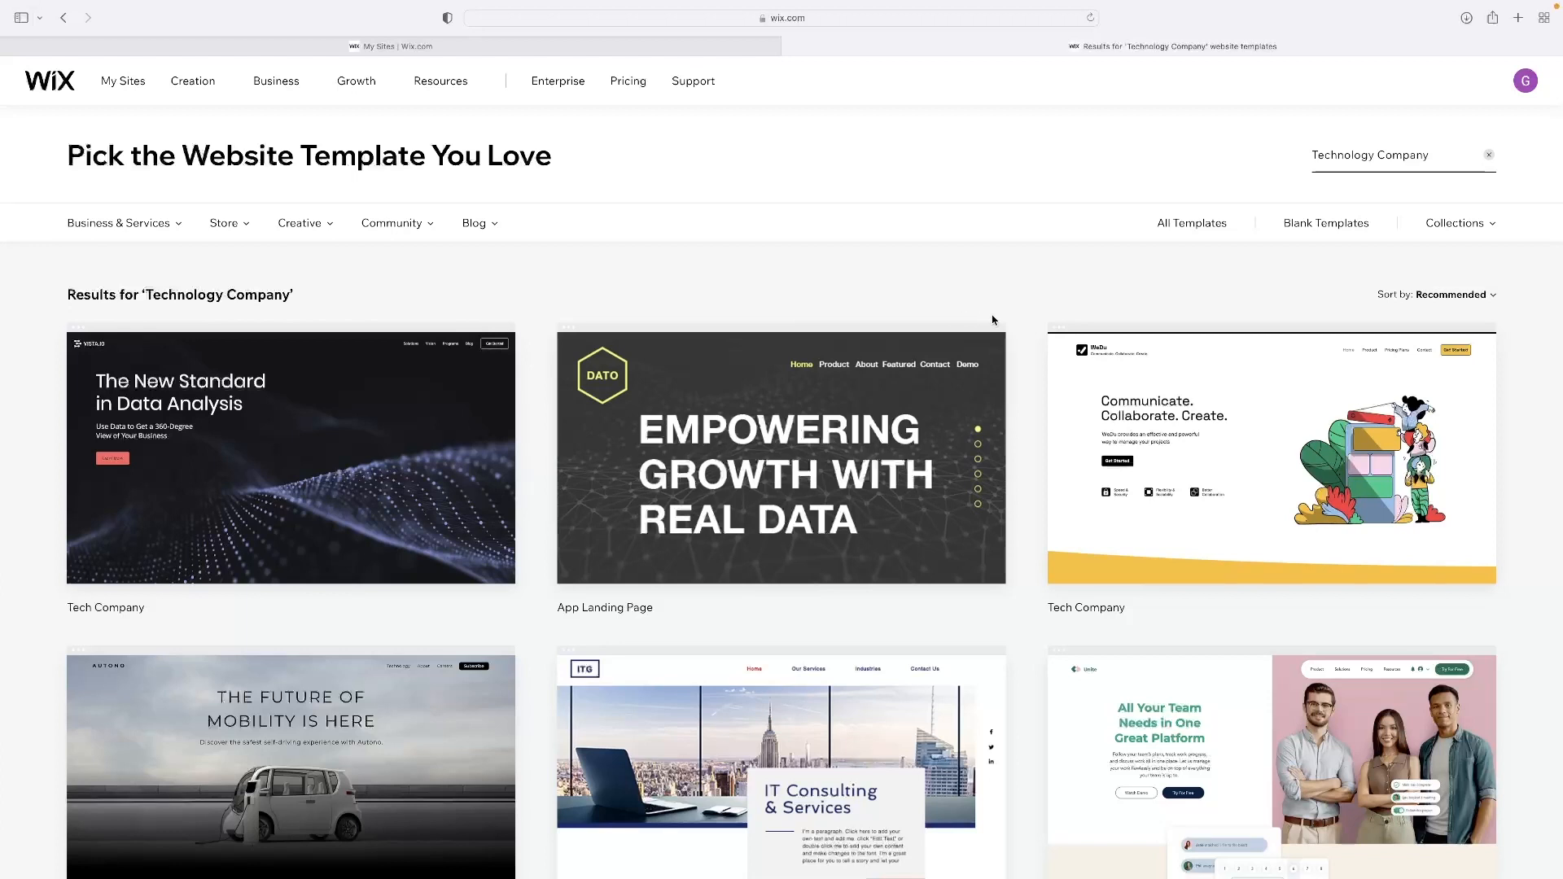
scroll(994, 316, "down", 5)
scroll(993, 323, "down", 5)
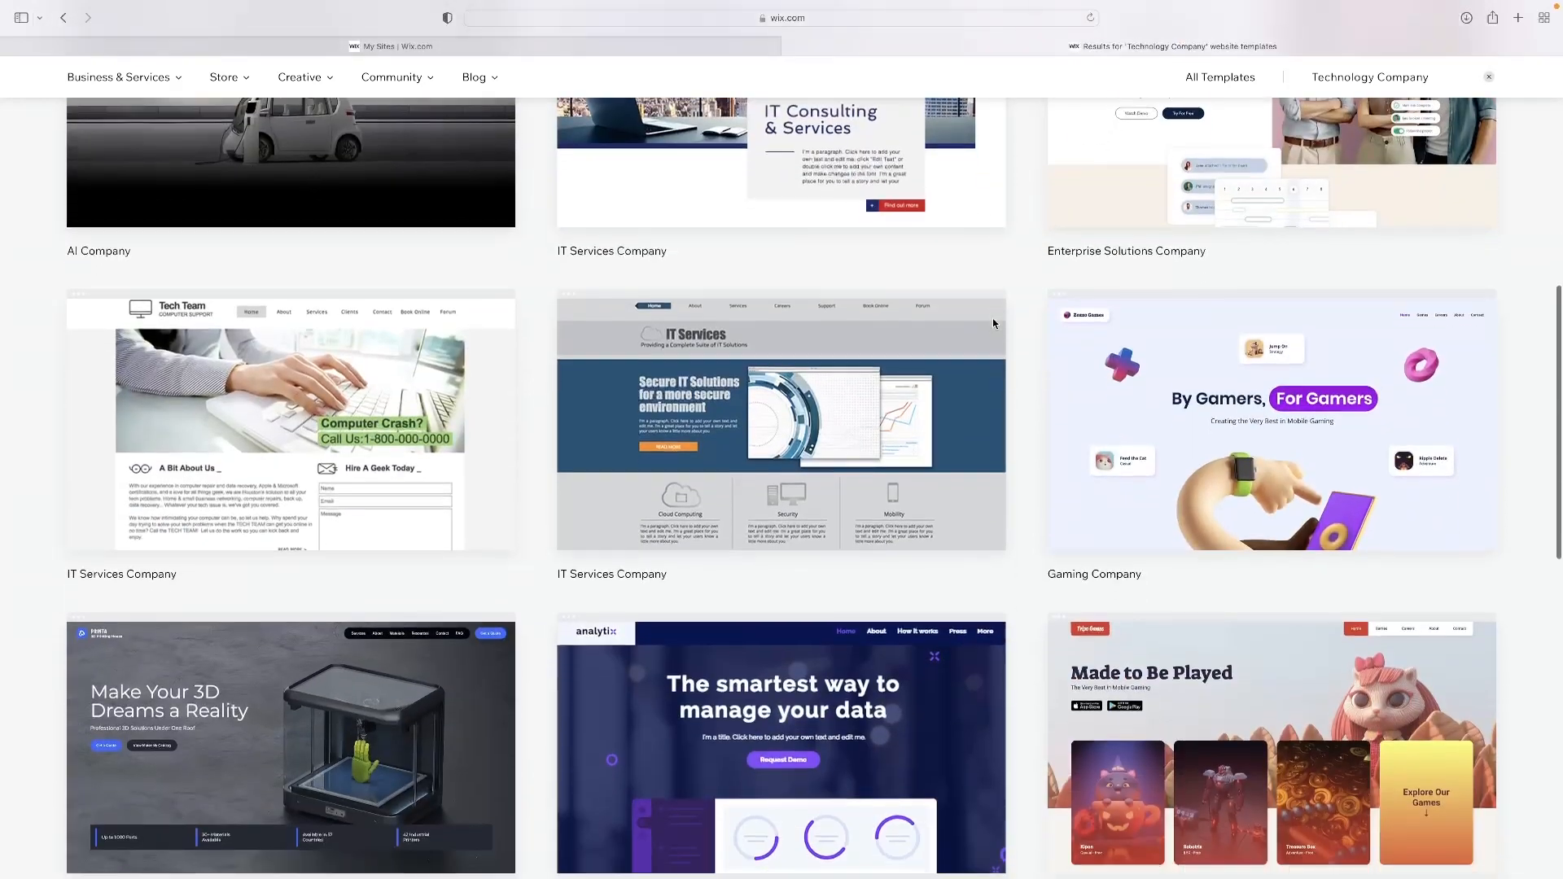
mouse_move(993, 323)
scroll(993, 323, "down", 2)
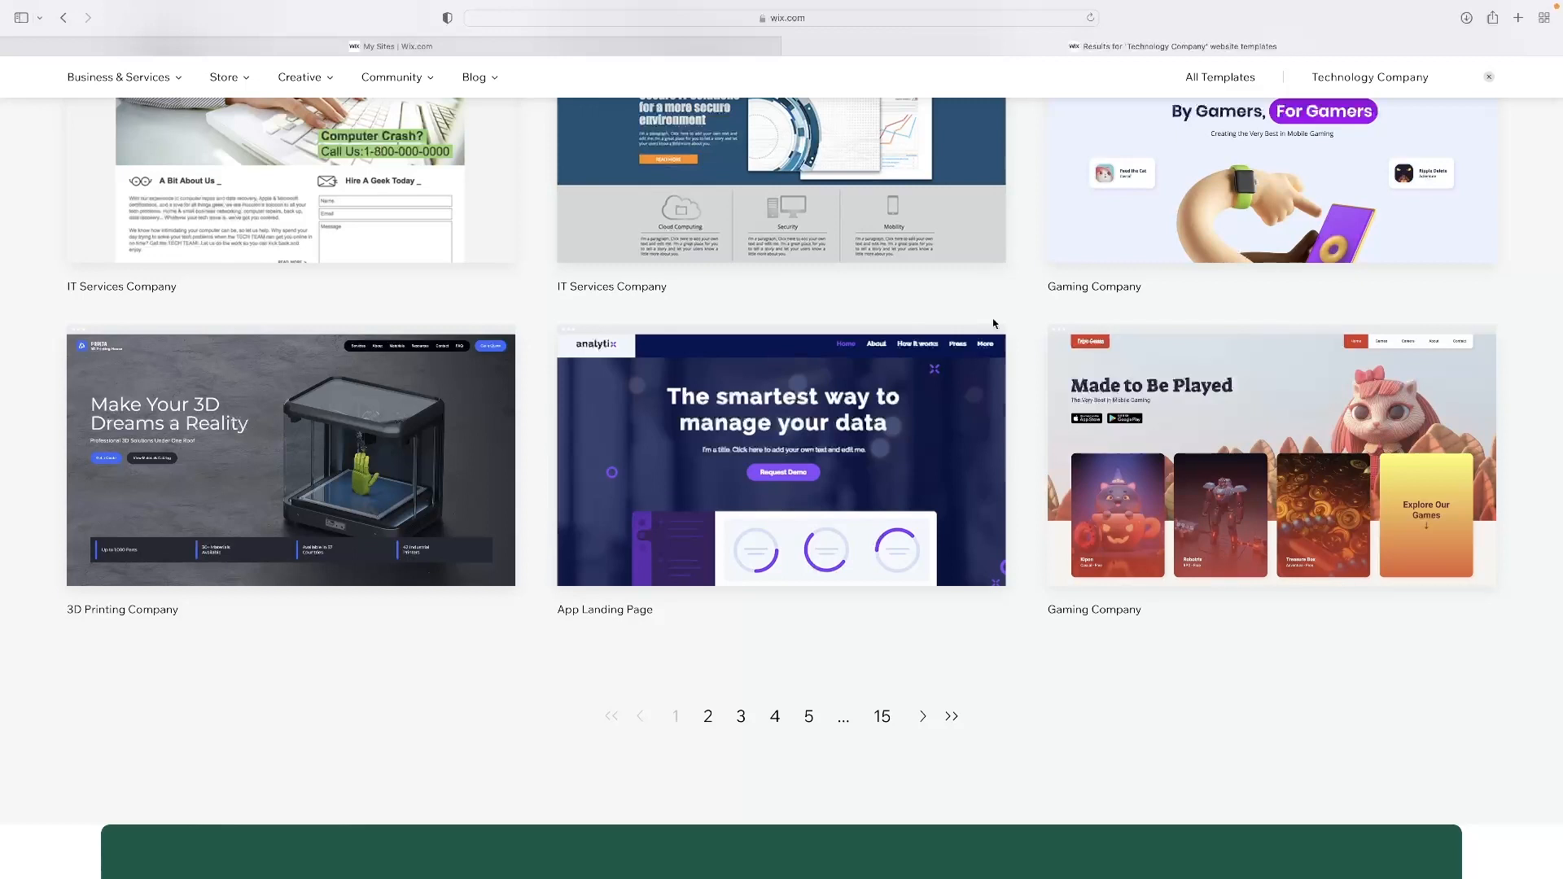
mouse_move(935, 356)
left_click(709, 716)
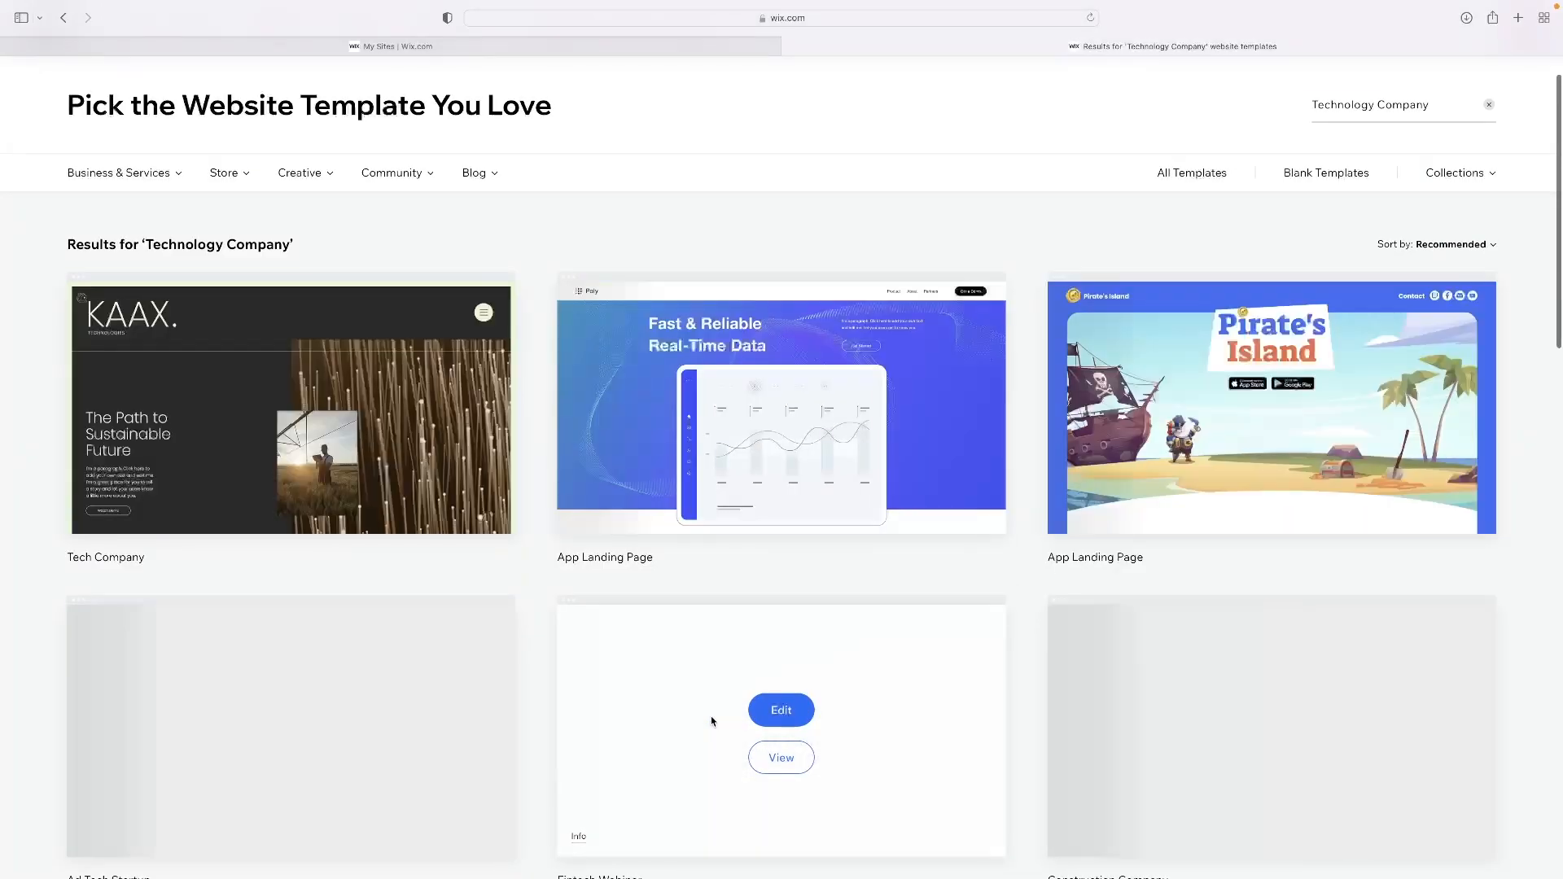
scroll(597, 495, "down", 5)
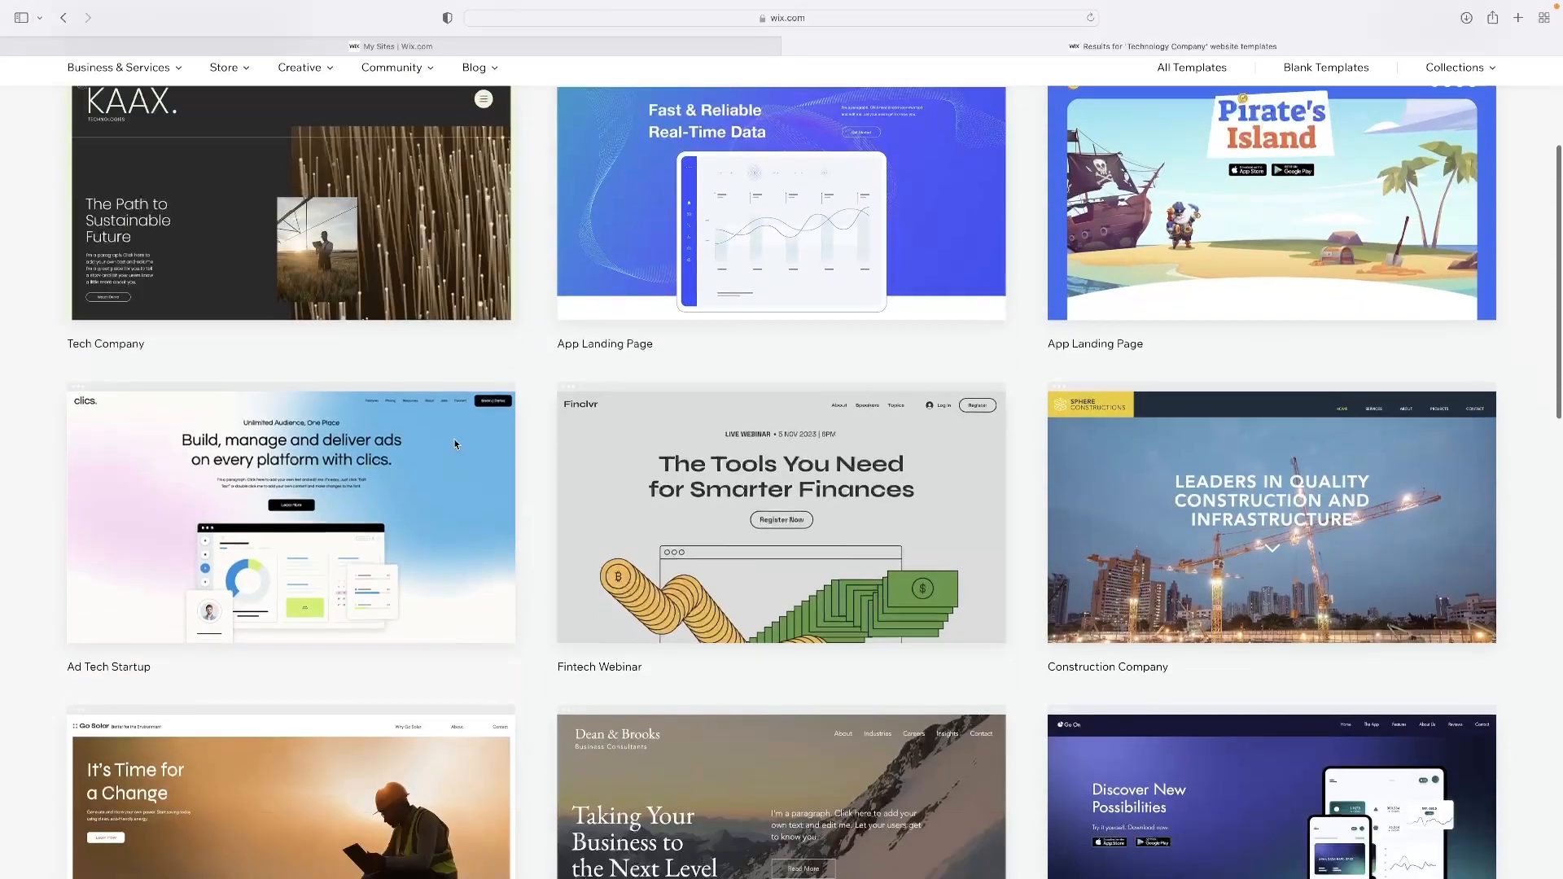
scroll(454, 444, "down", 6)
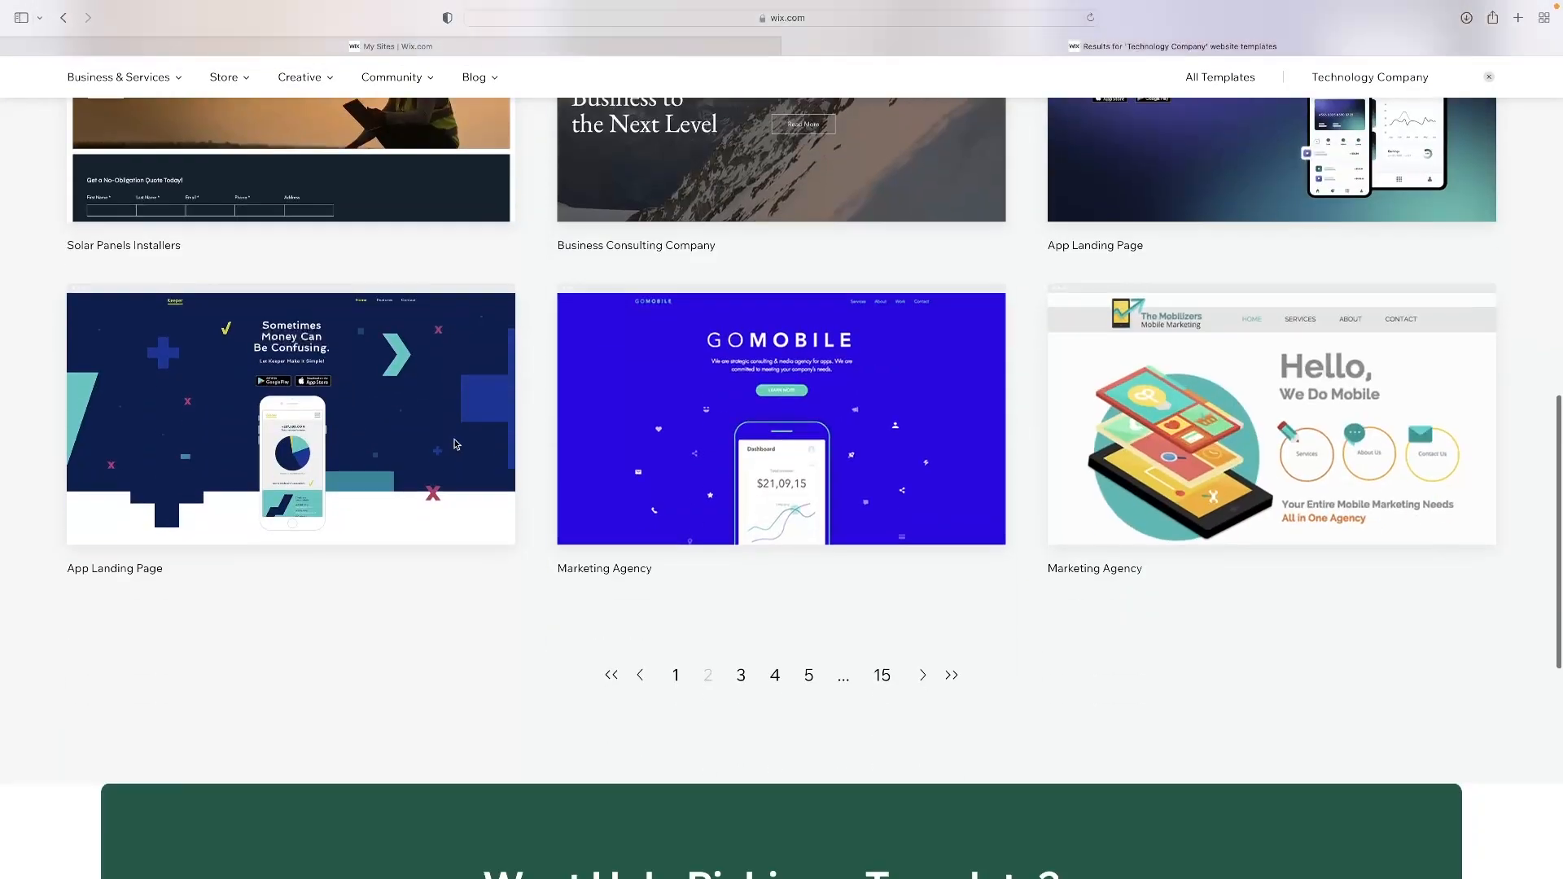
scroll(454, 444, "up", 5)
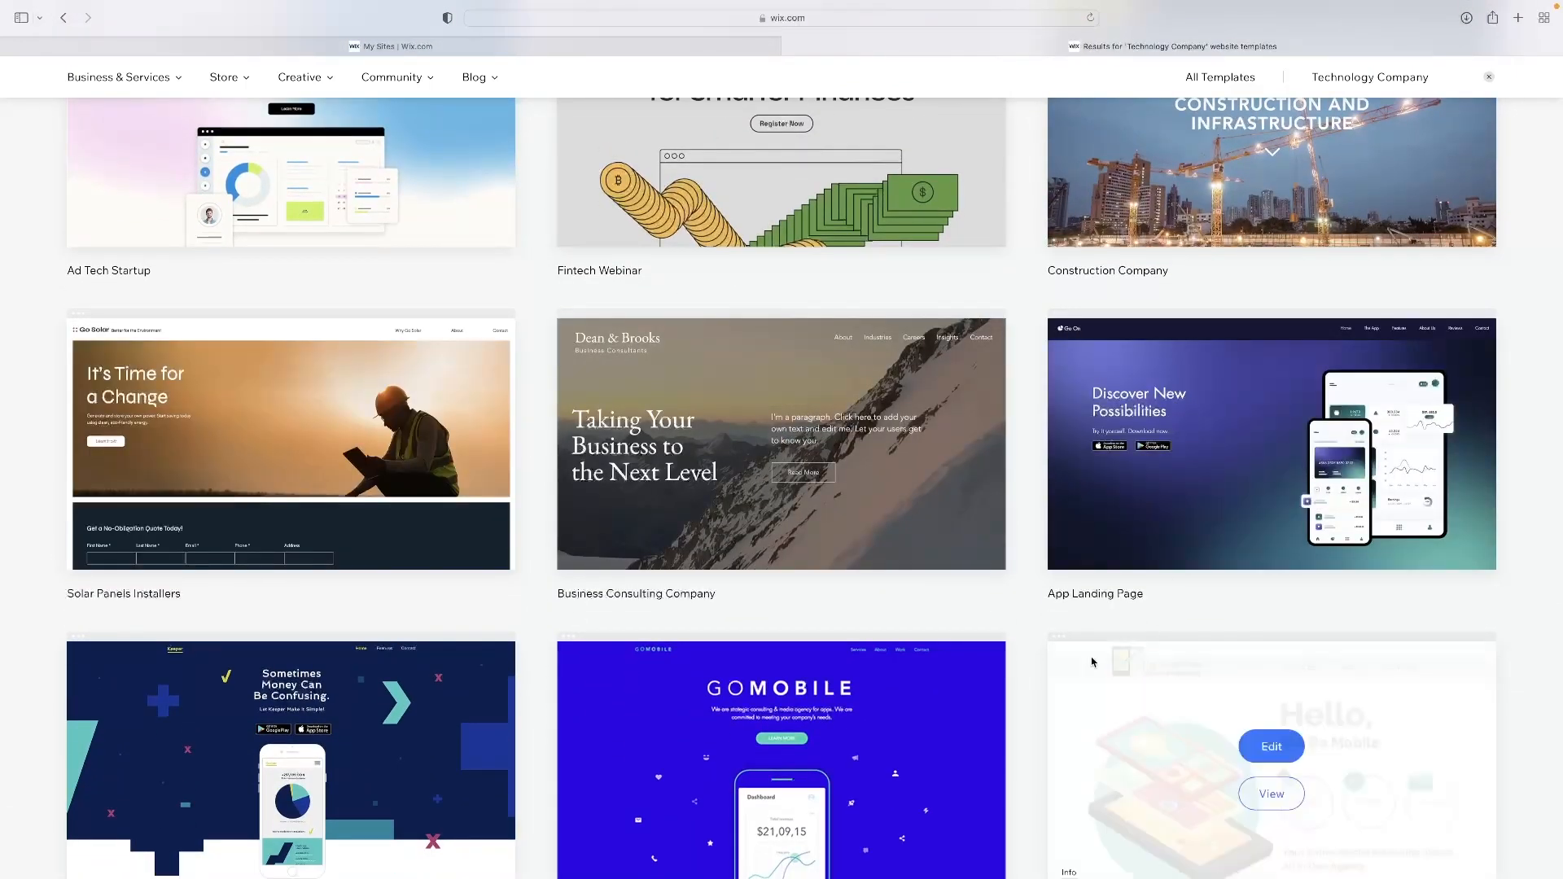
mouse_move(966, 450)
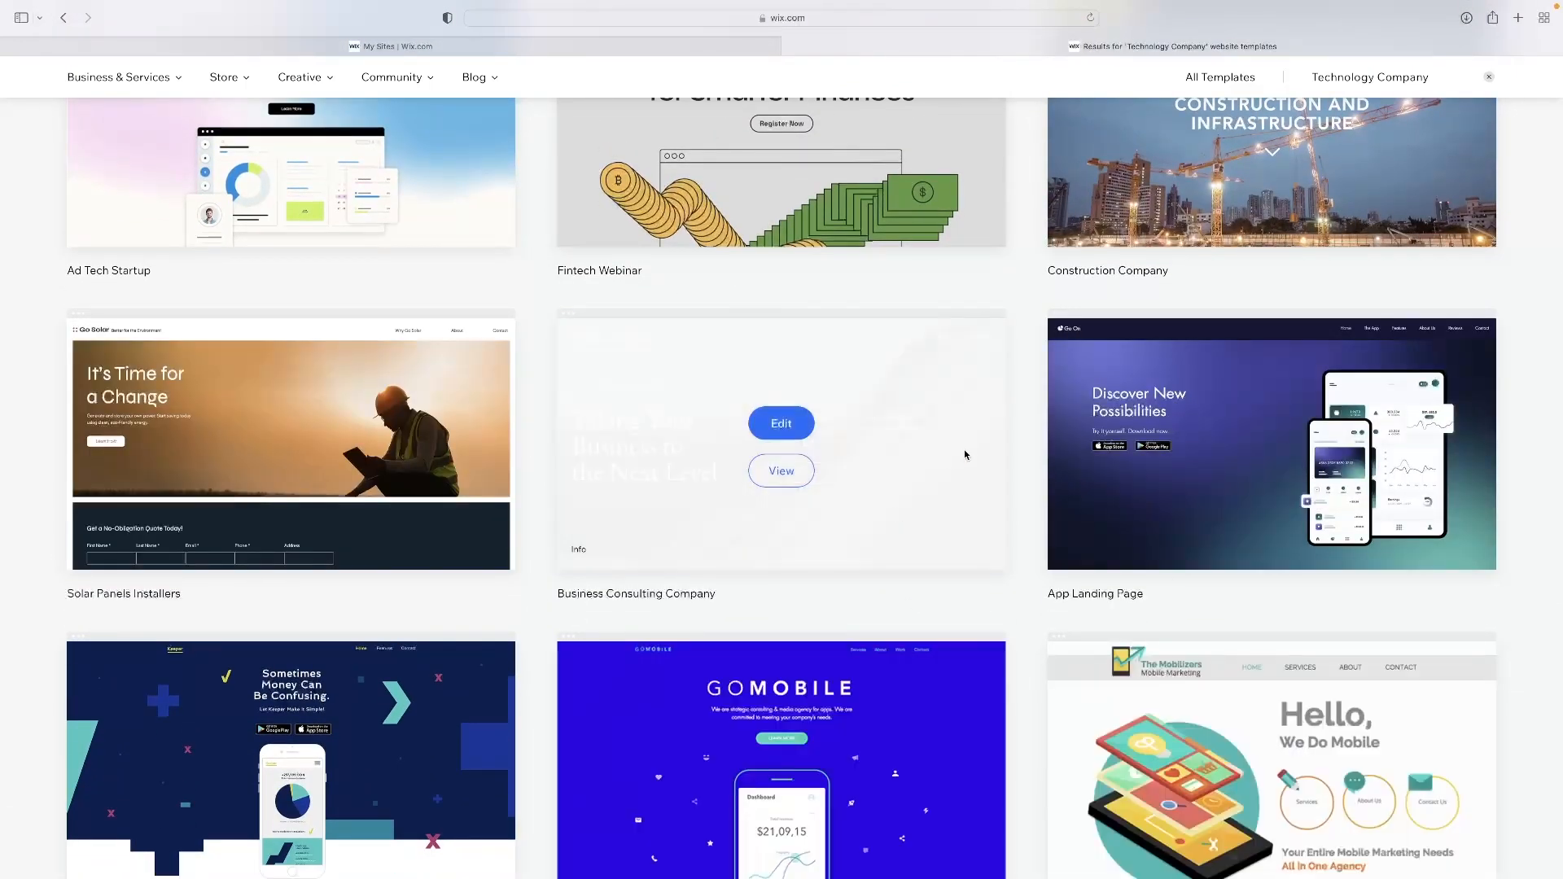
left_click(782, 477)
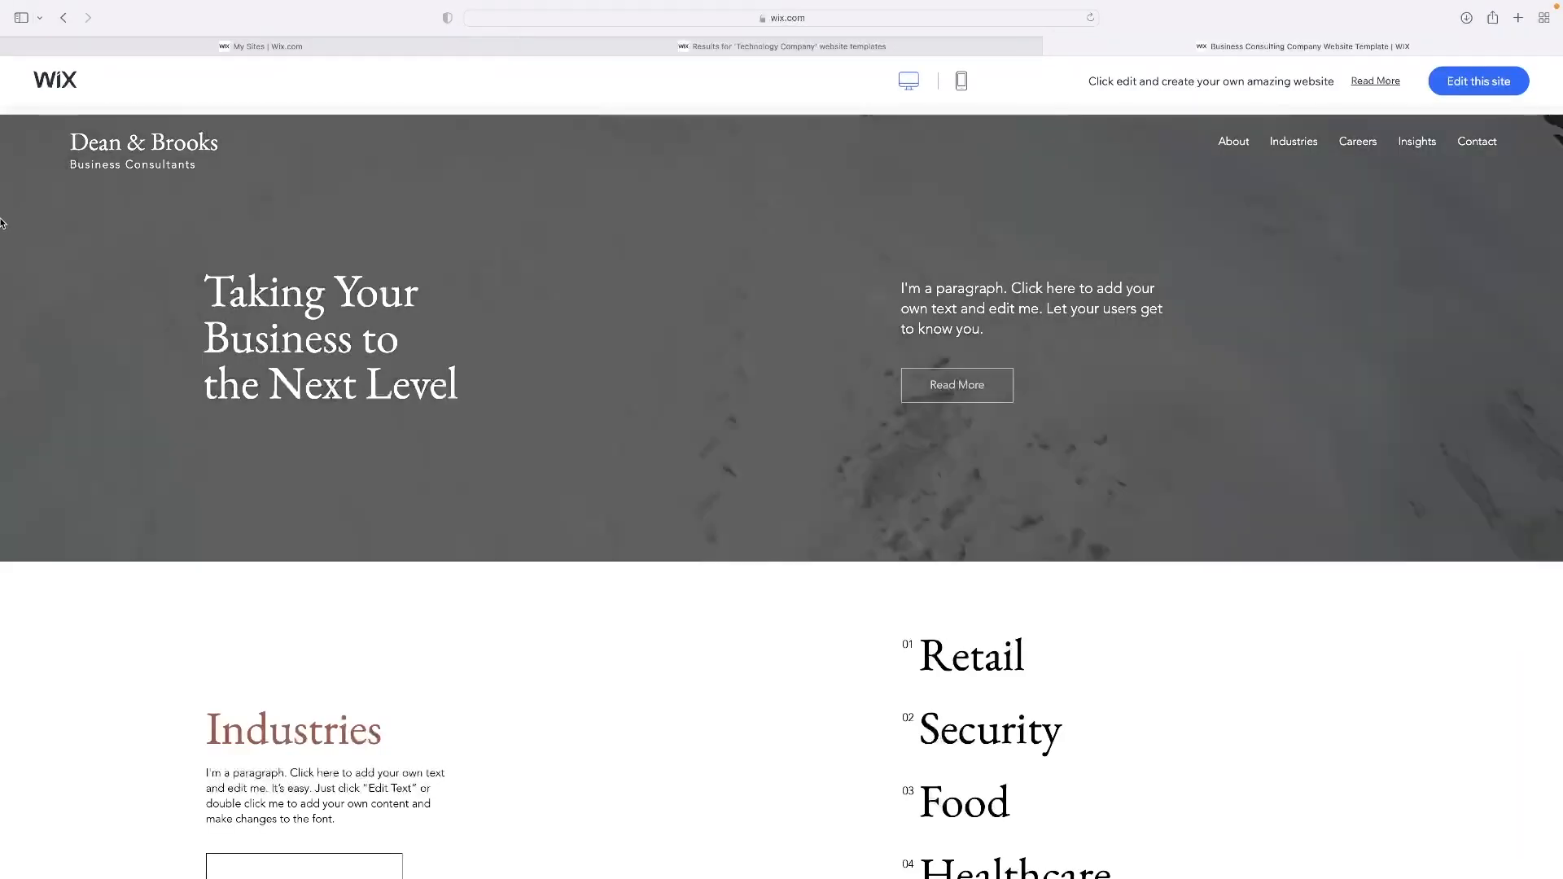
Look through the Business Consulting Company template, open it for editing and close its preview.
mouse_move(0, 222)
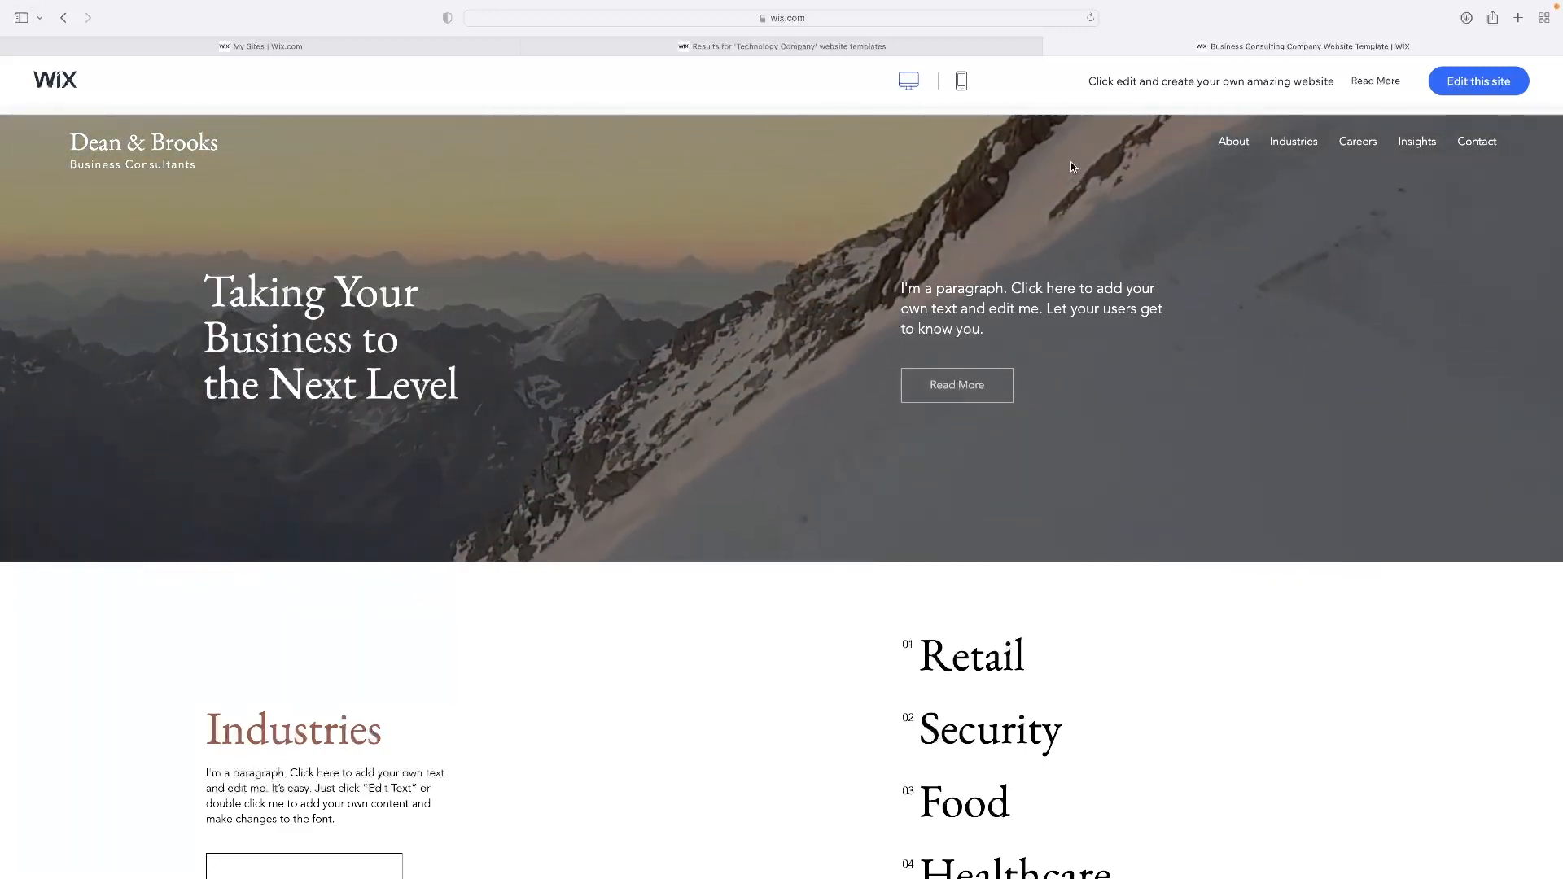
scroll(708, 437, "down", 3)
scroll(709, 437, "down", 10)
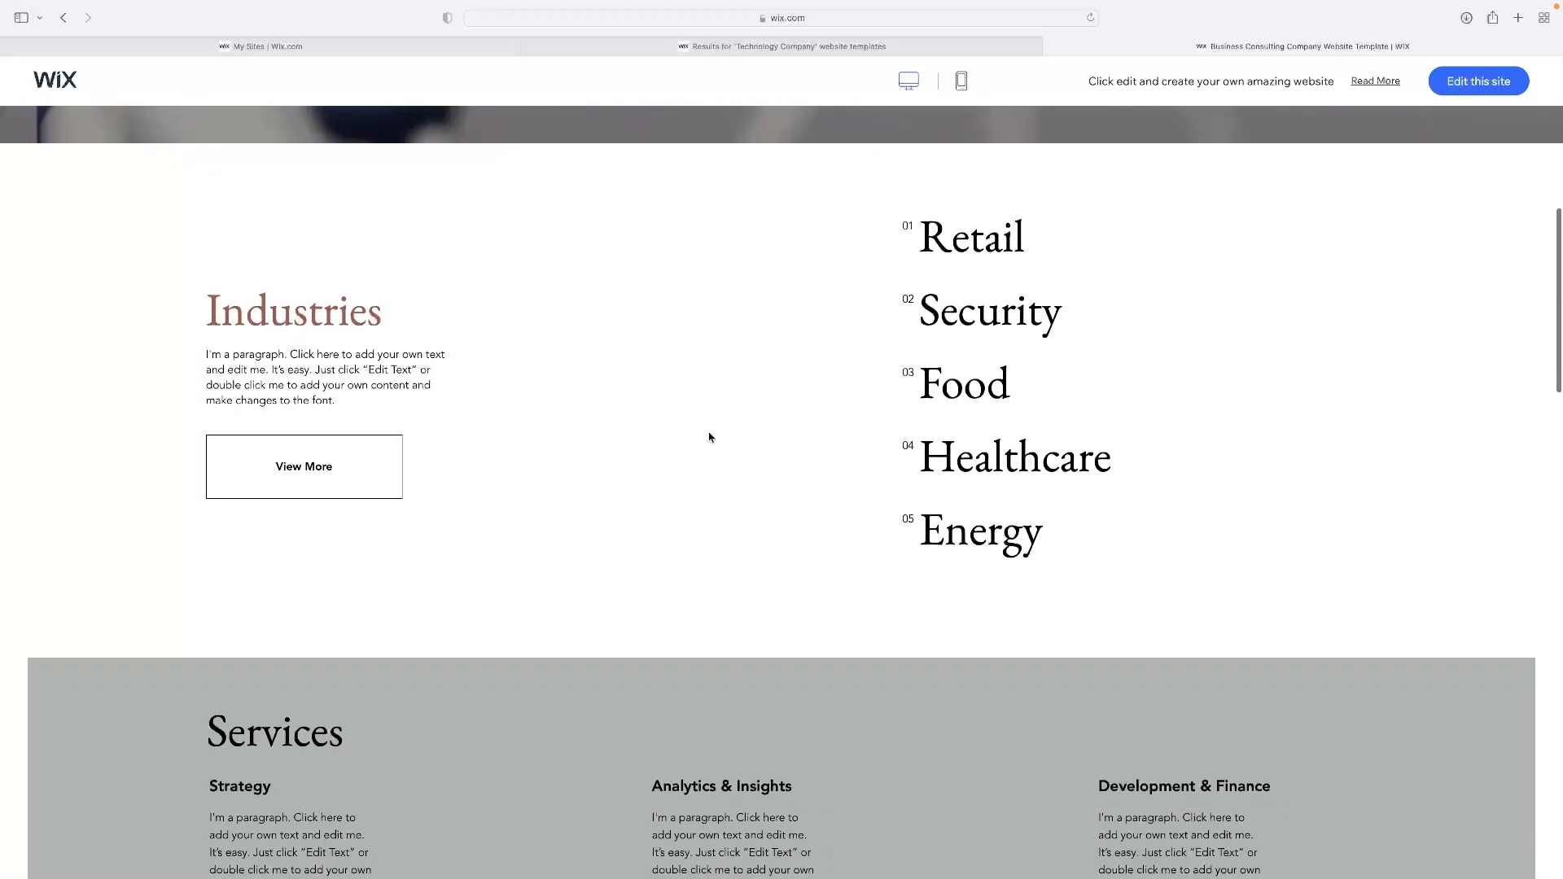
scroll(708, 438, "down", 8)
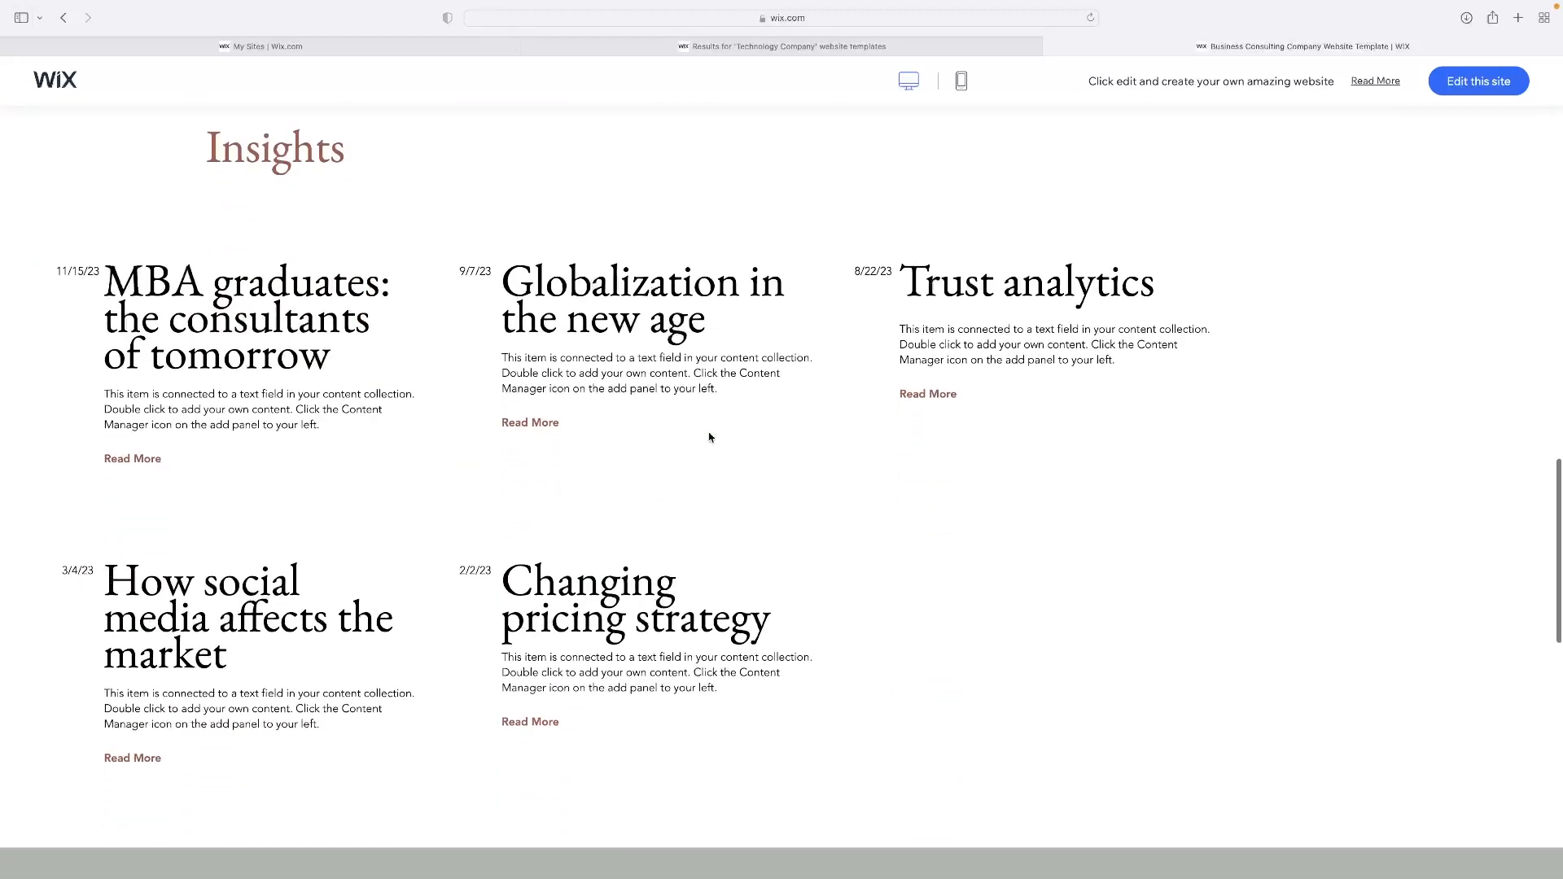
scroll(708, 437, "up", 20)
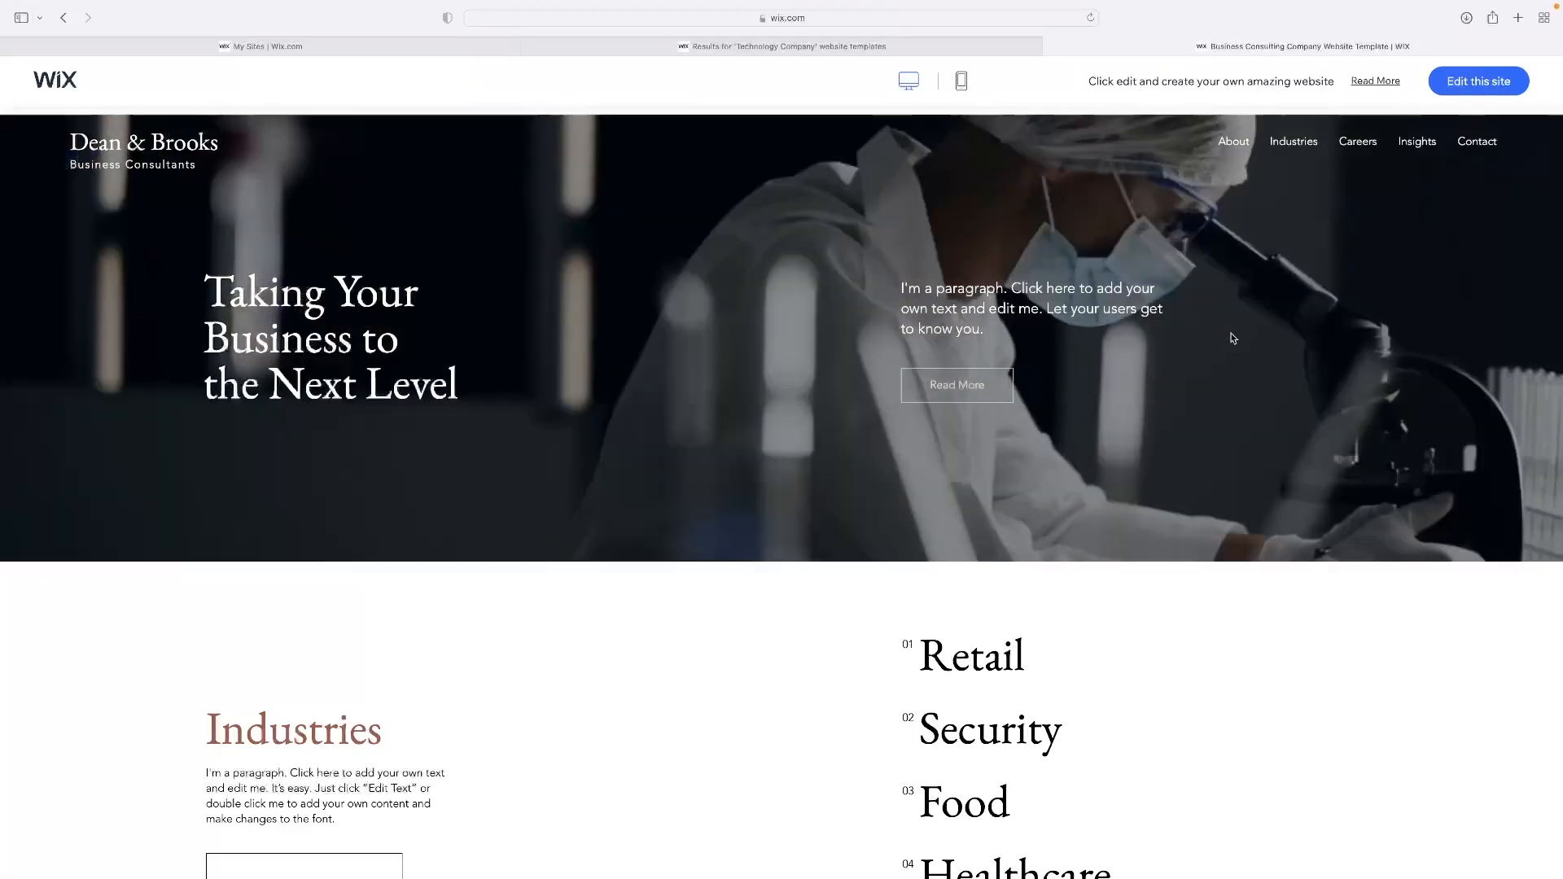
left_click(1463, 87)
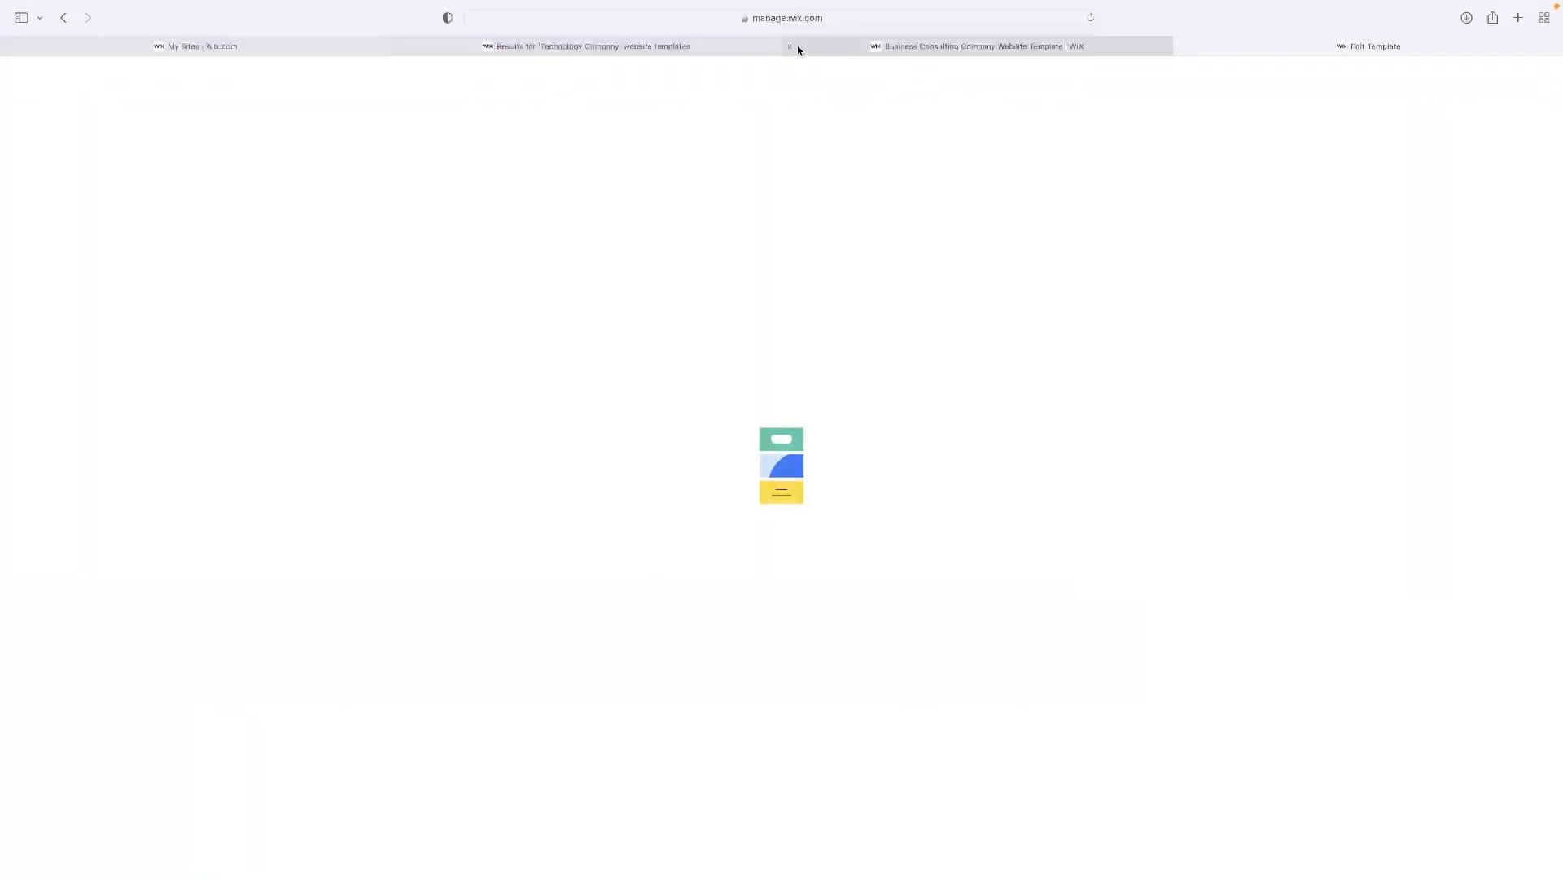
left_click(789, 46)
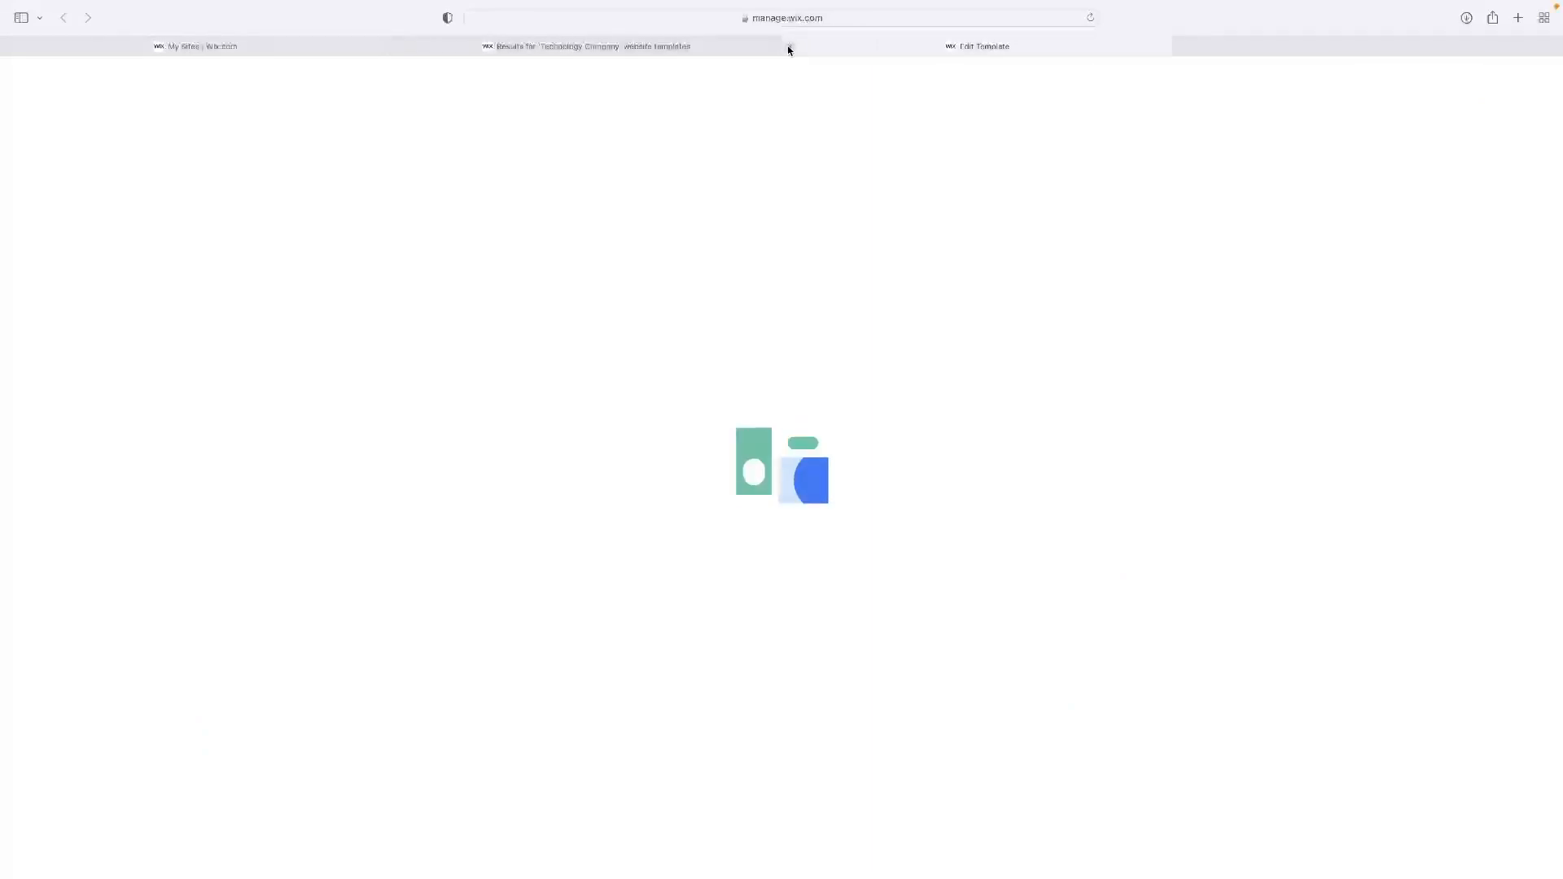
View the existing sites on the My Sites page and return to the website editor.
left_click(419, 46)
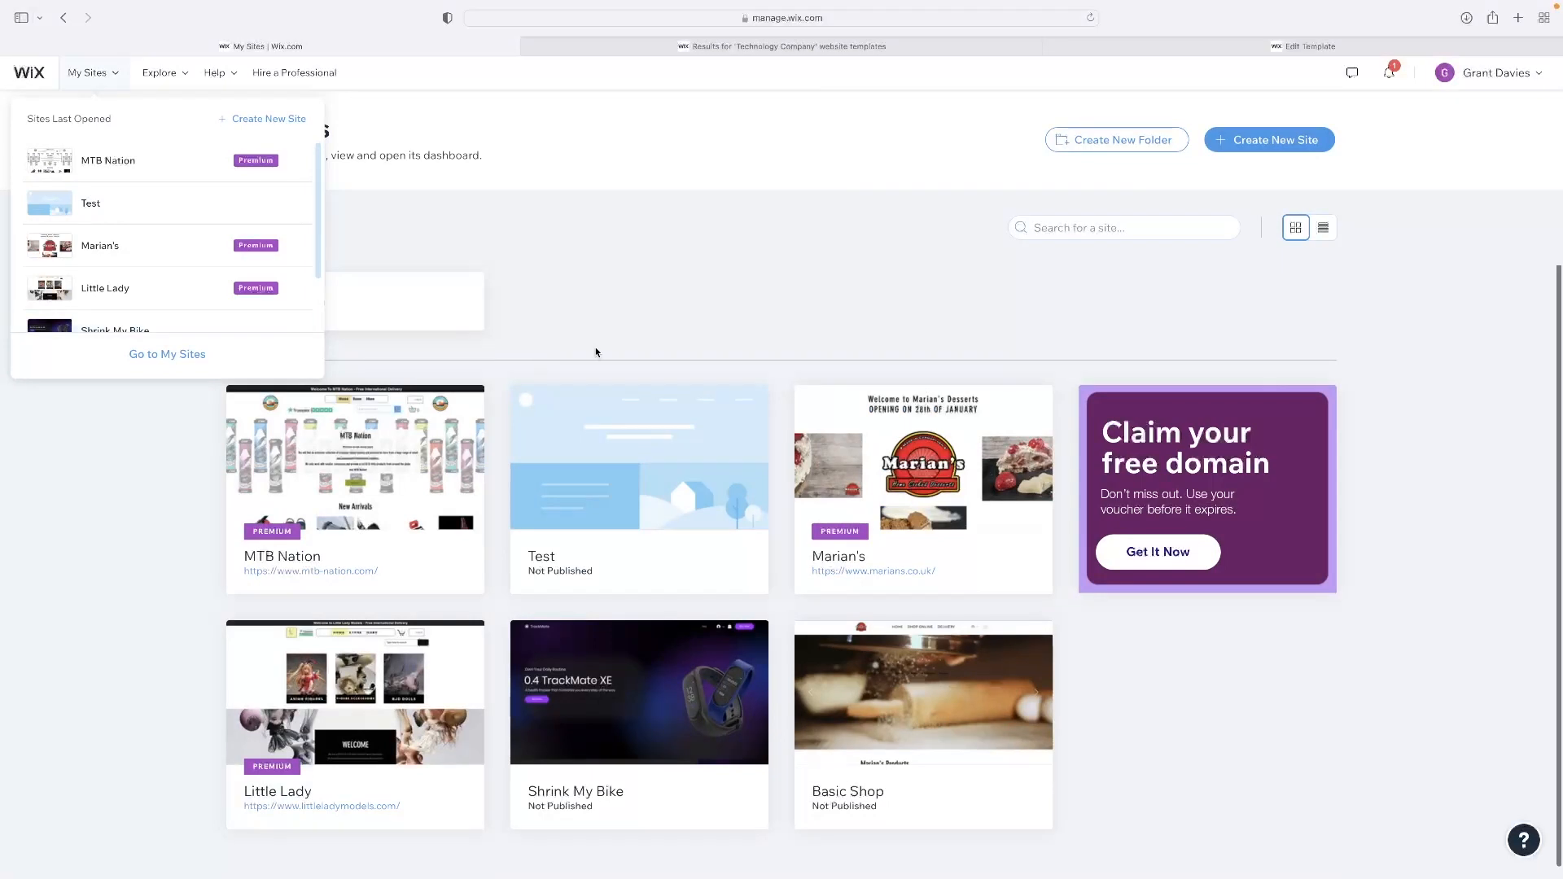
mouse_move(628, 509)
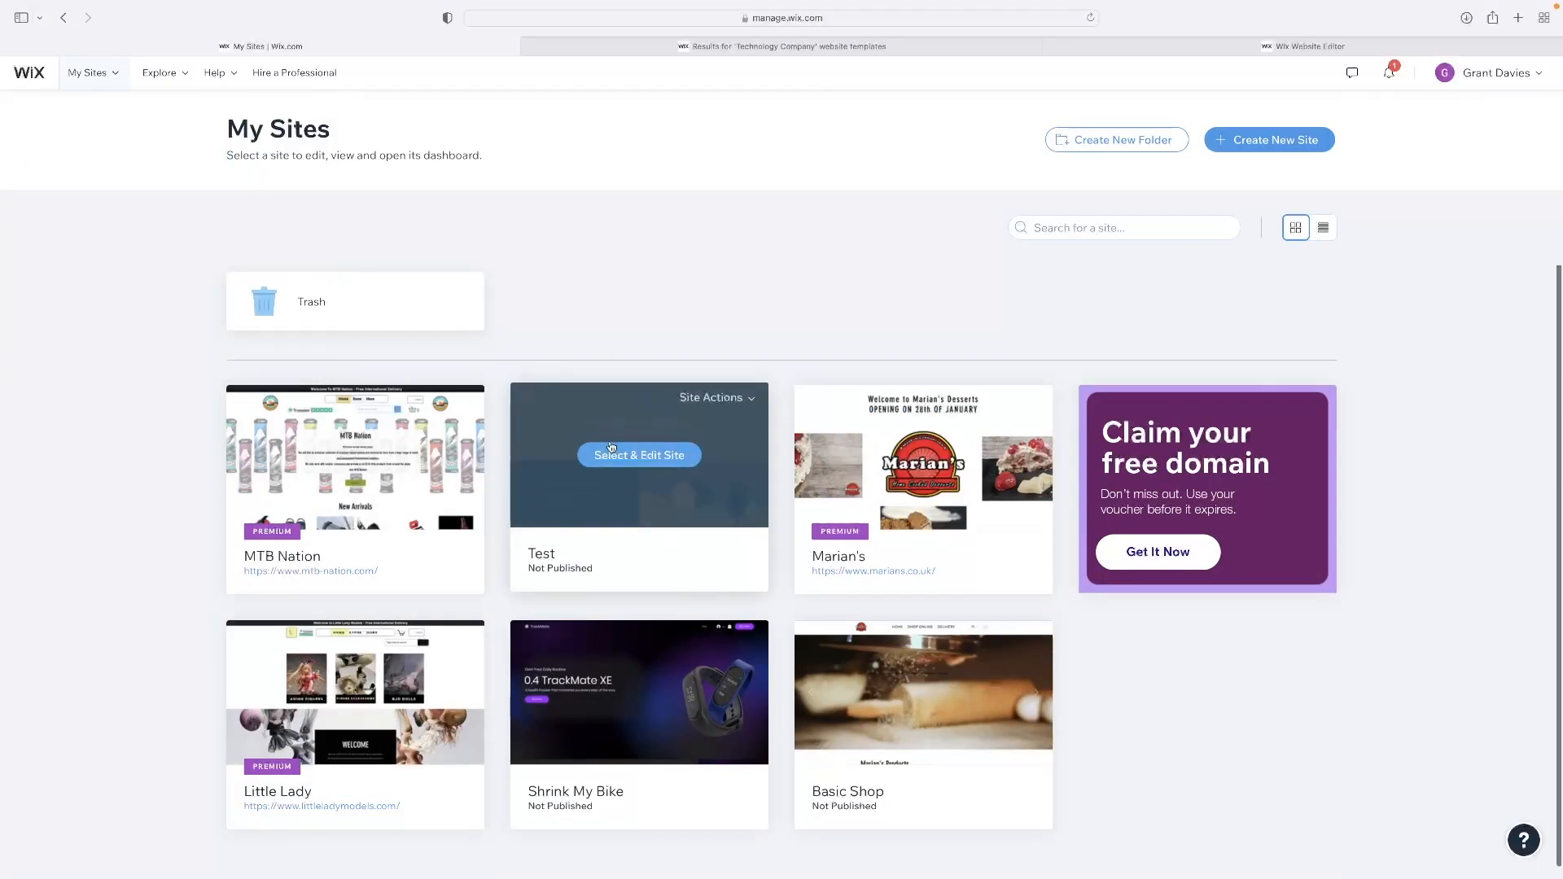
left_click(1303, 45)
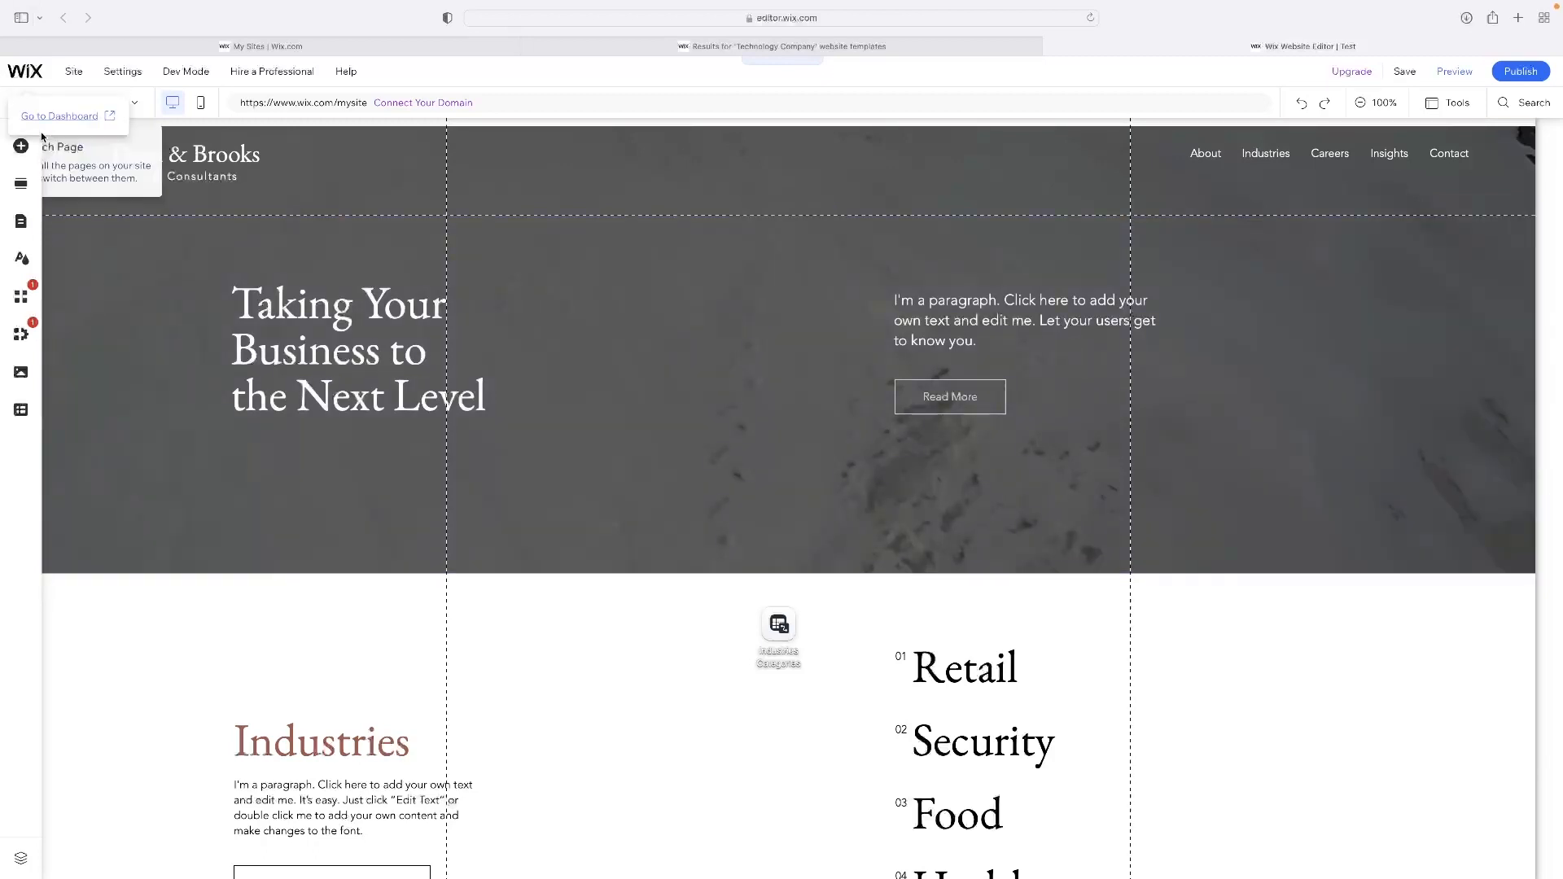
Open the text settings of the "Taking Your Business to the Next Level" heading, and leave them by selecting the neighbouring paragraph.
left_click(343, 357)
left_click(344, 357)
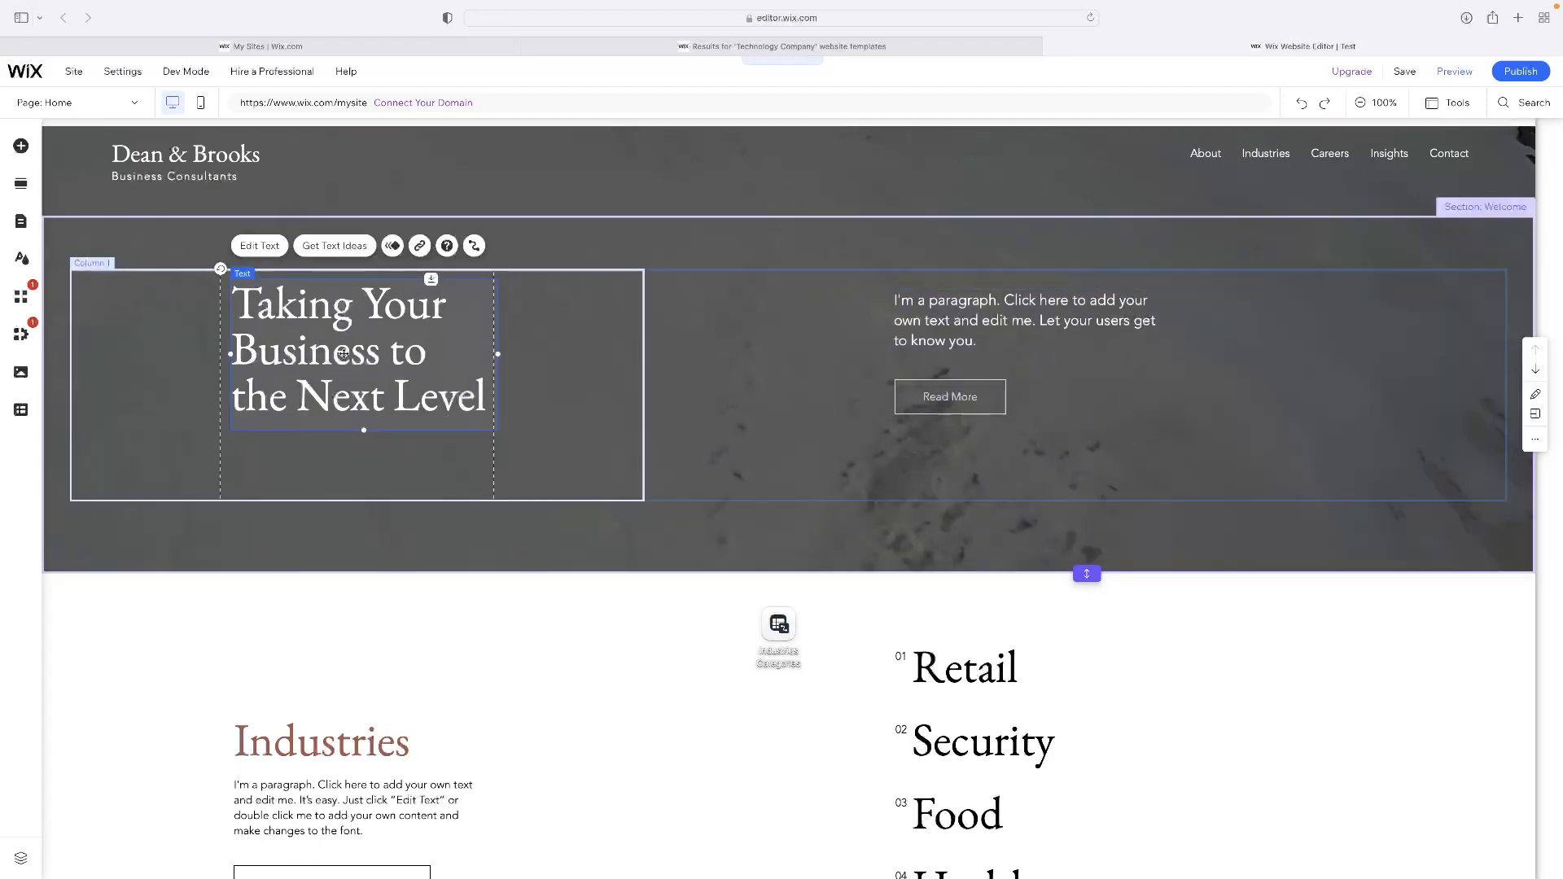
double_click(343, 357)
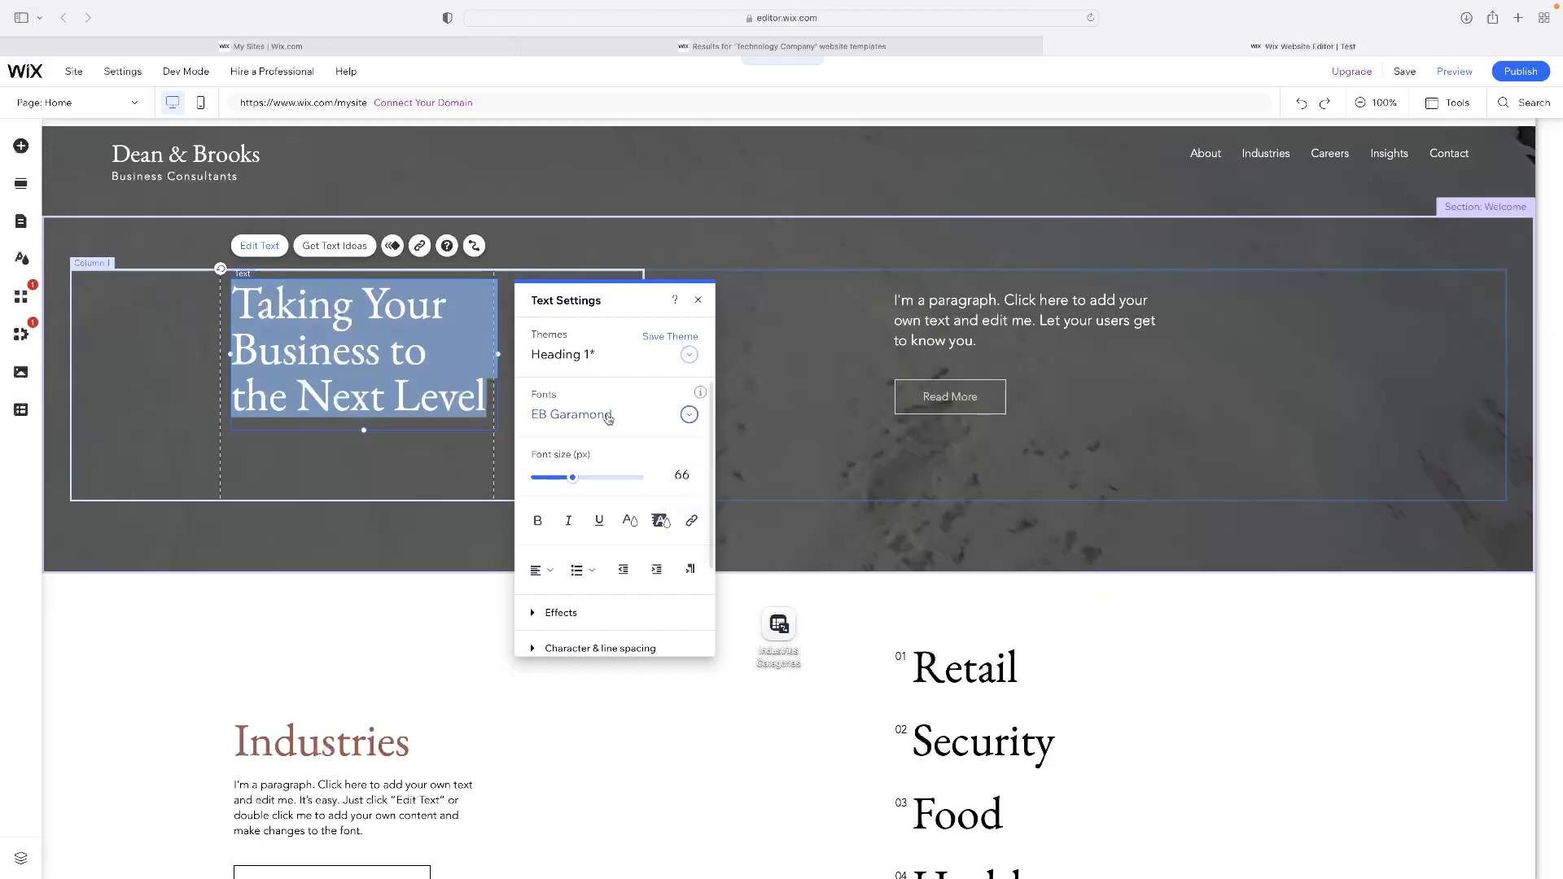
left_click(1041, 322)
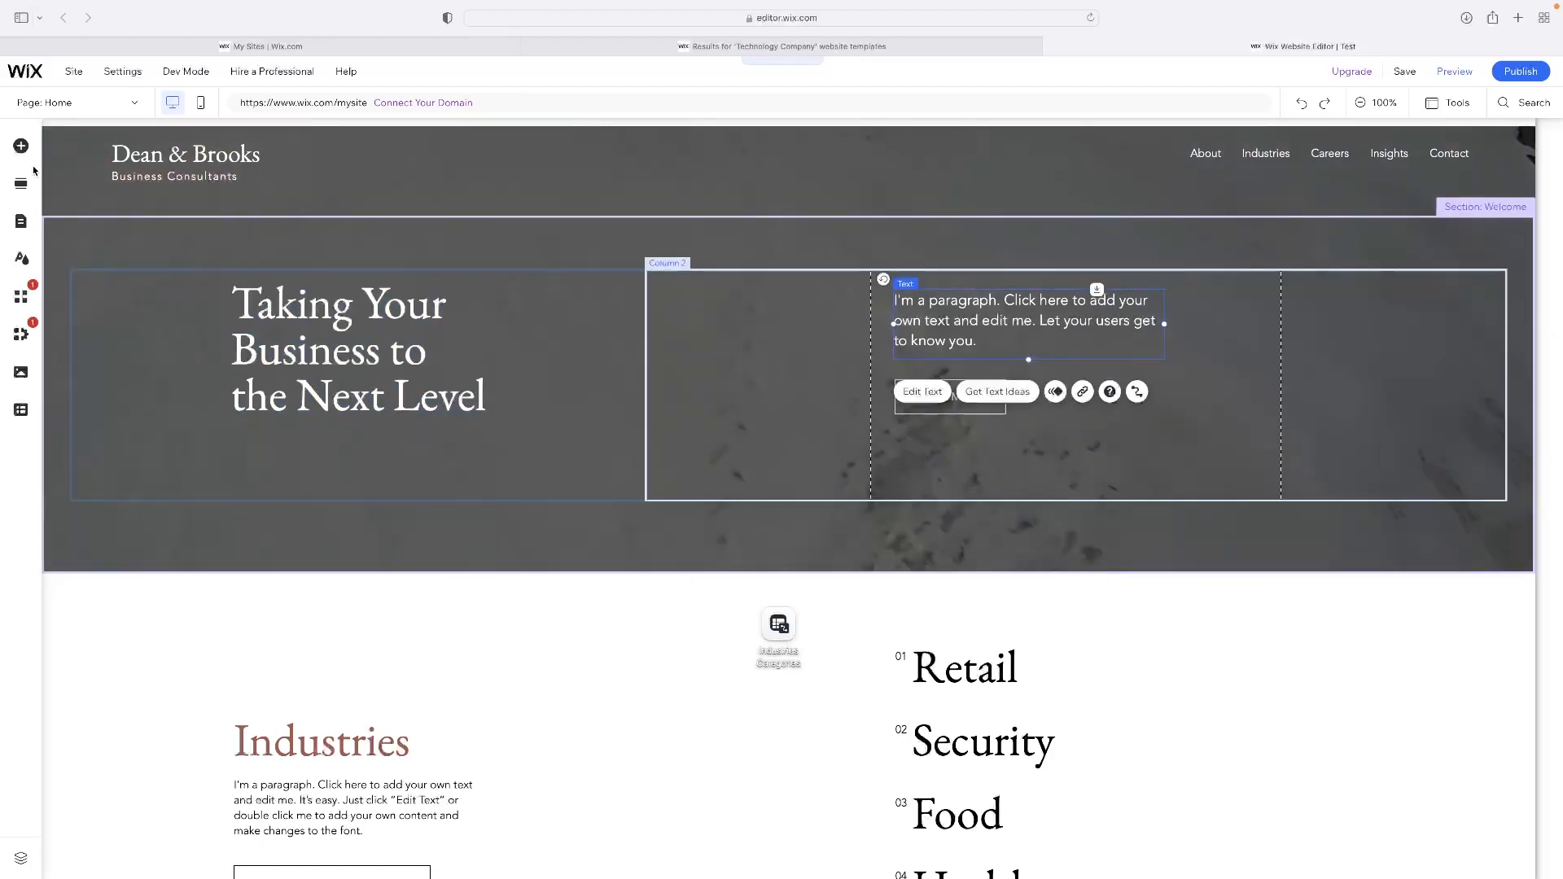
Examine the elements that can be added, including Bookings, the ready-made sections and the site's page list.
left_click(22, 148)
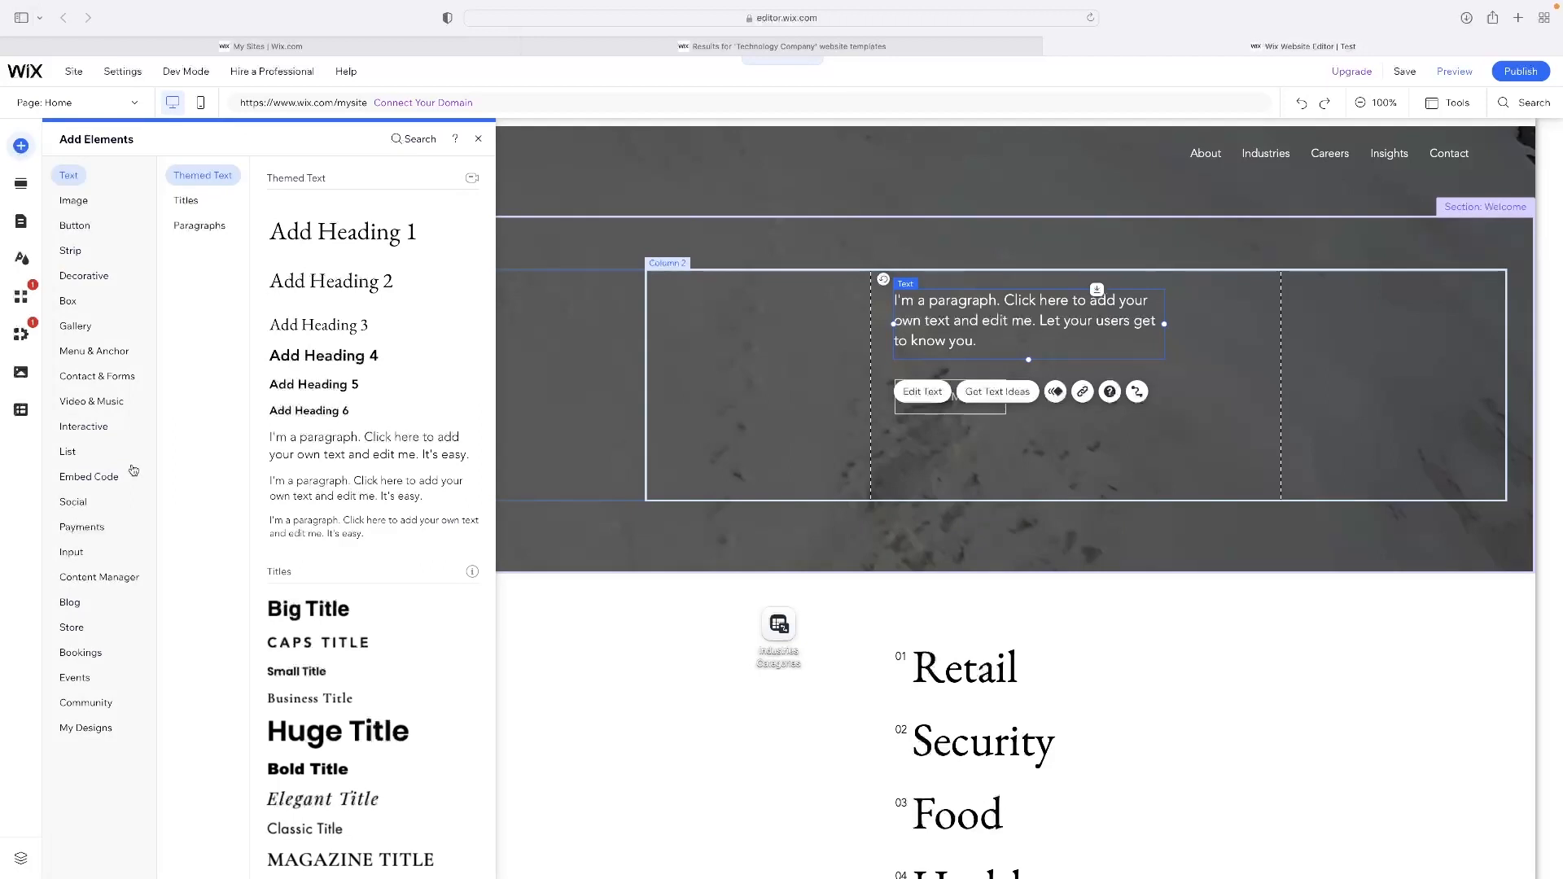
left_click(85, 652)
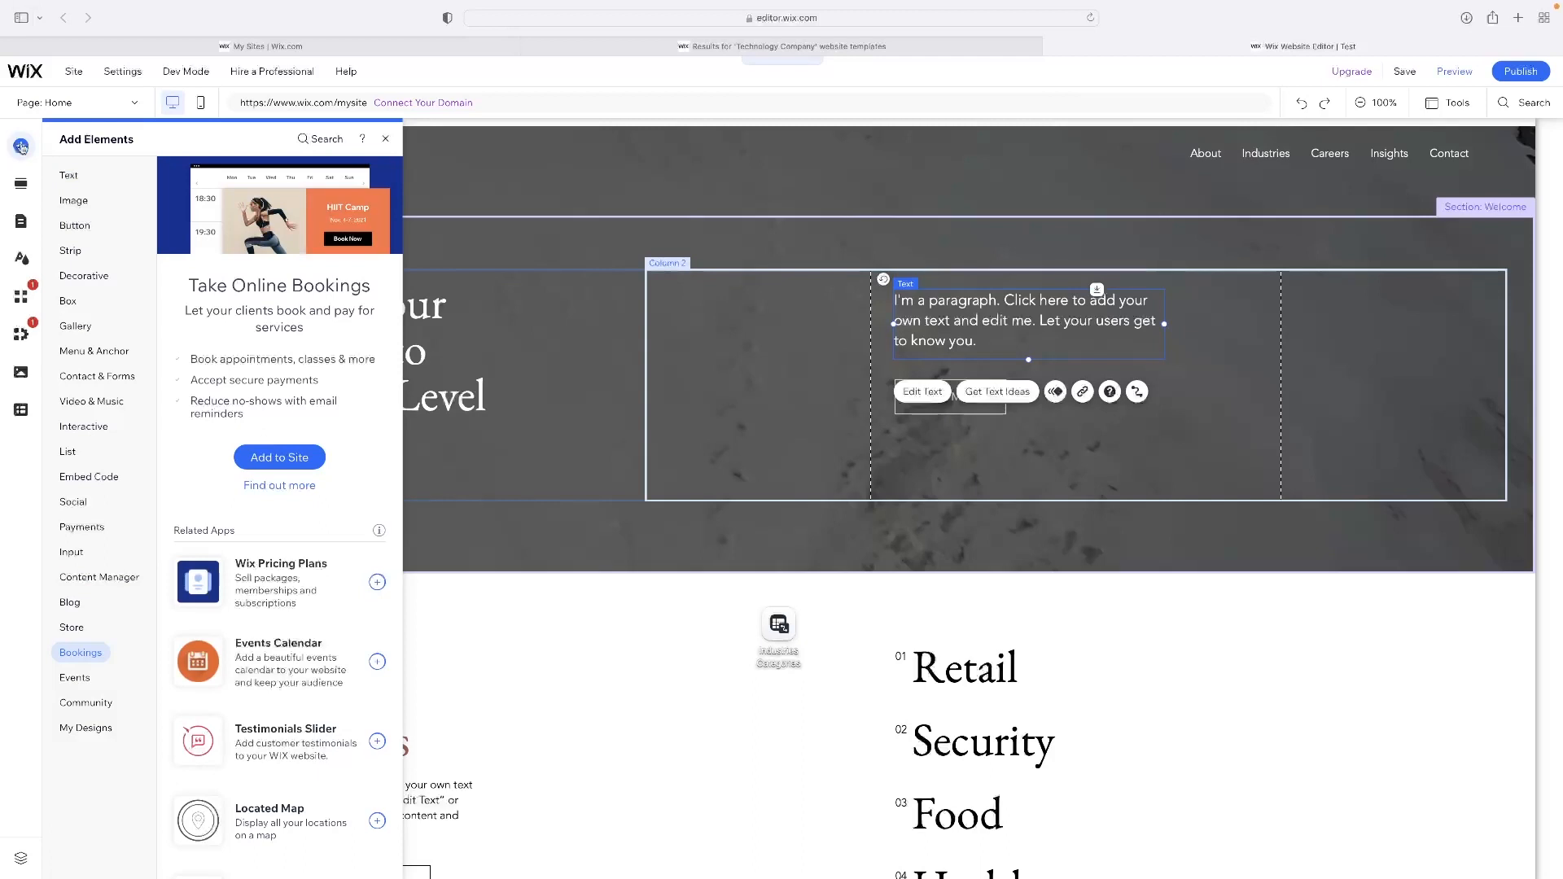
left_click(22, 186)
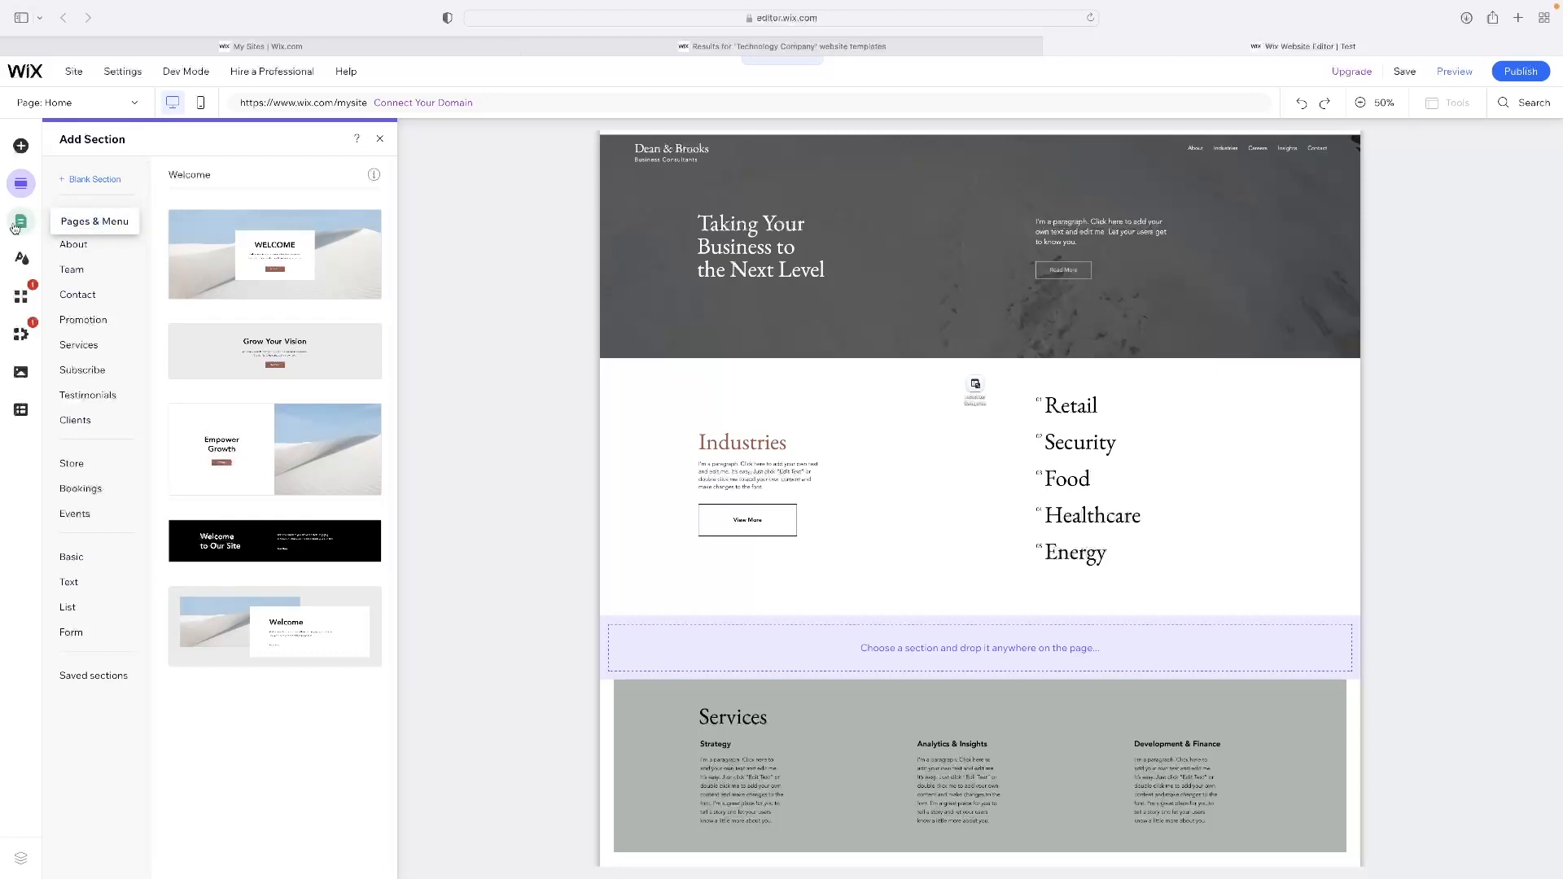
left_click(15, 225)
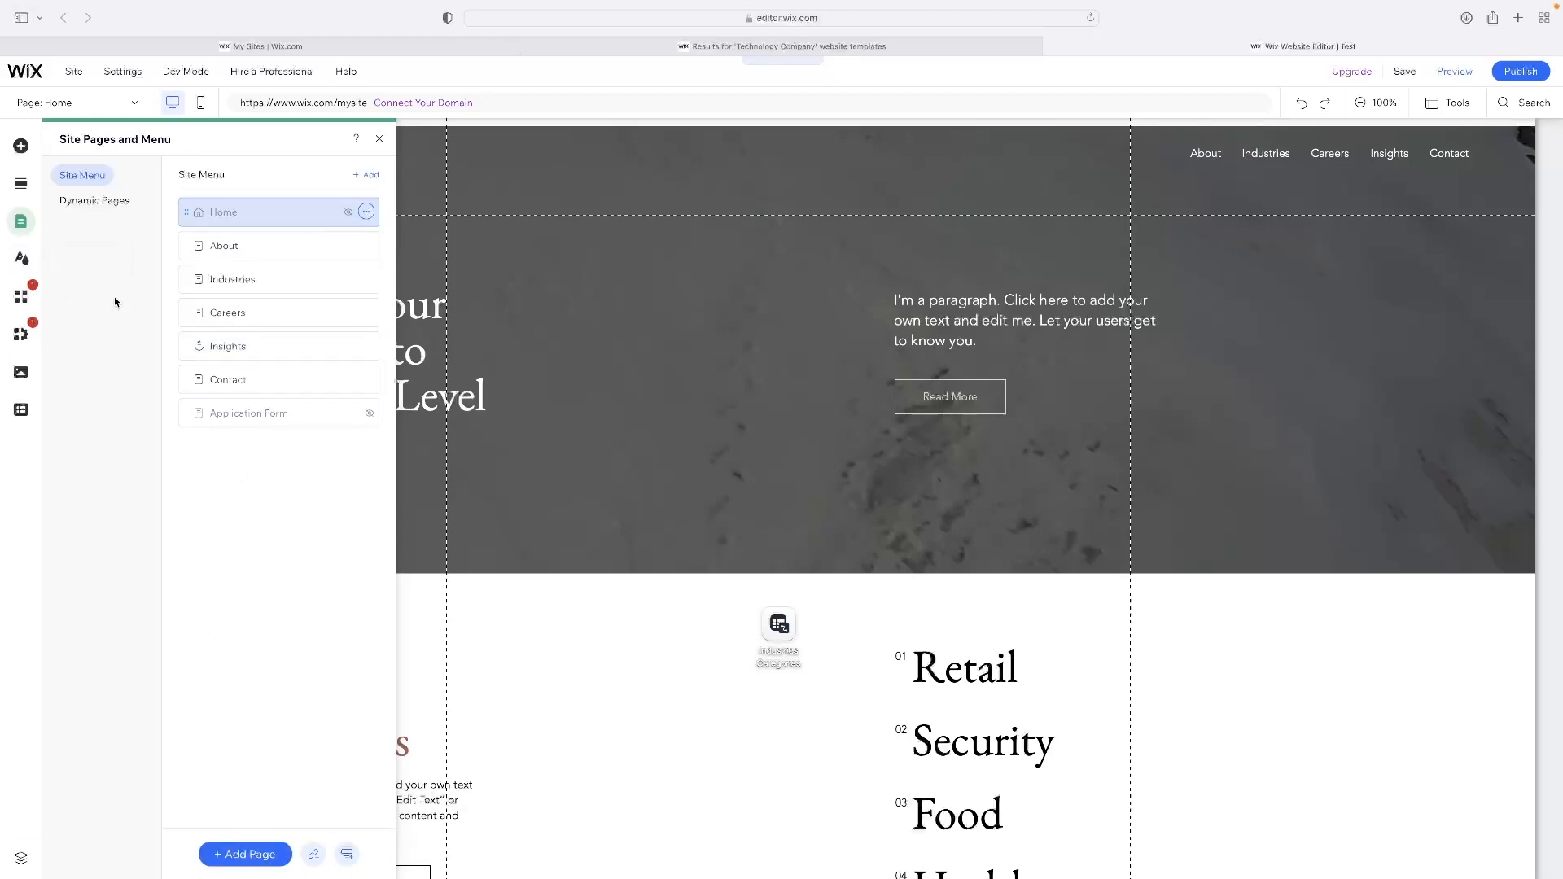
left_click(692, 249)
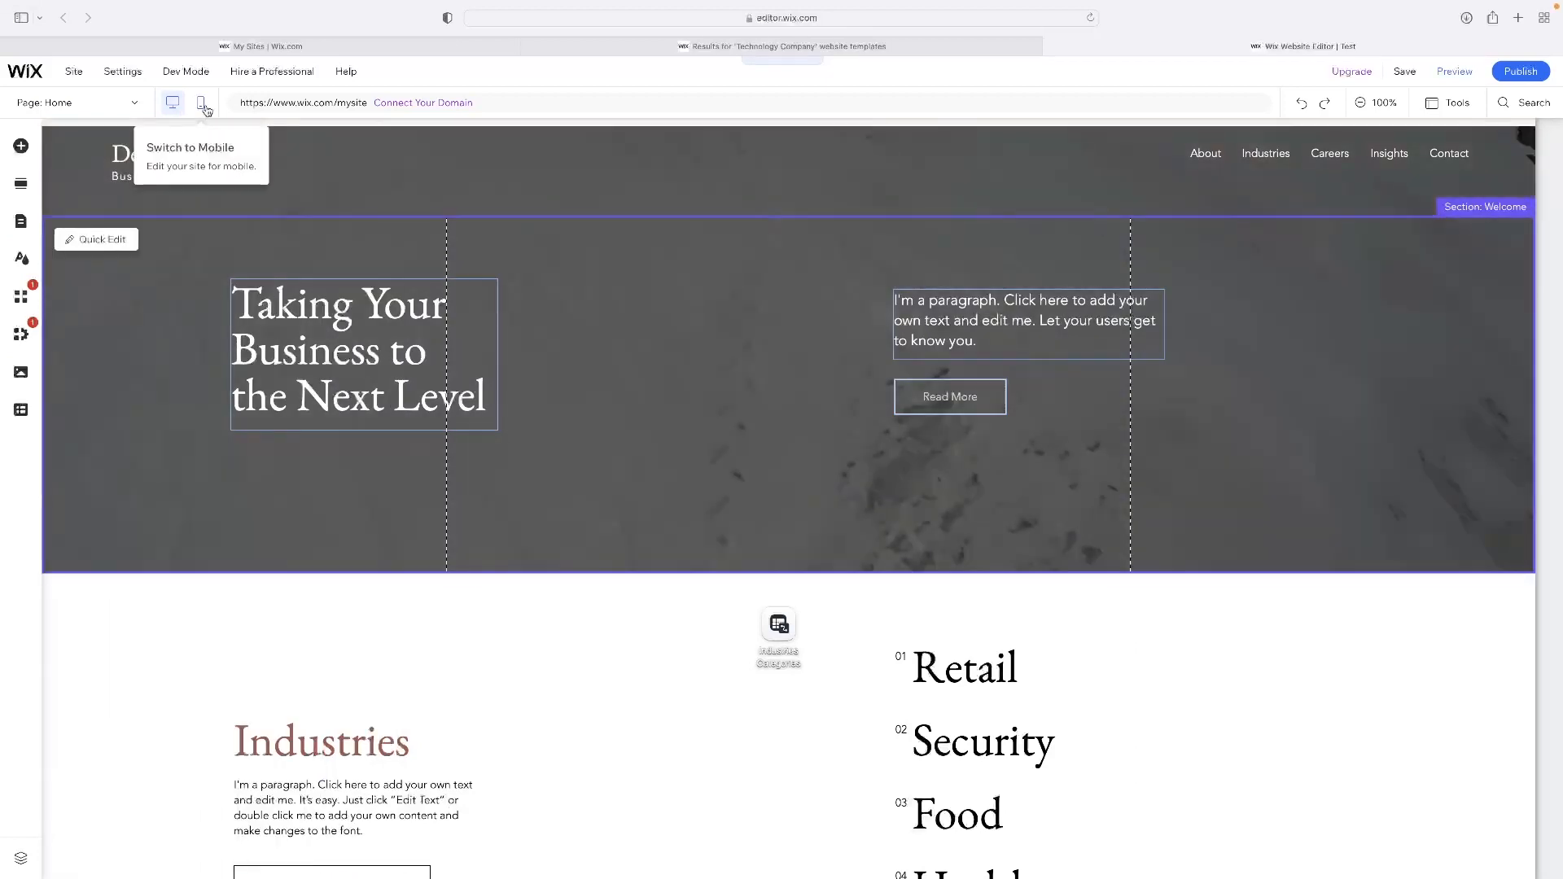
Check the home page's mobile layout and return to the desktop layout.
left_click(203, 109)
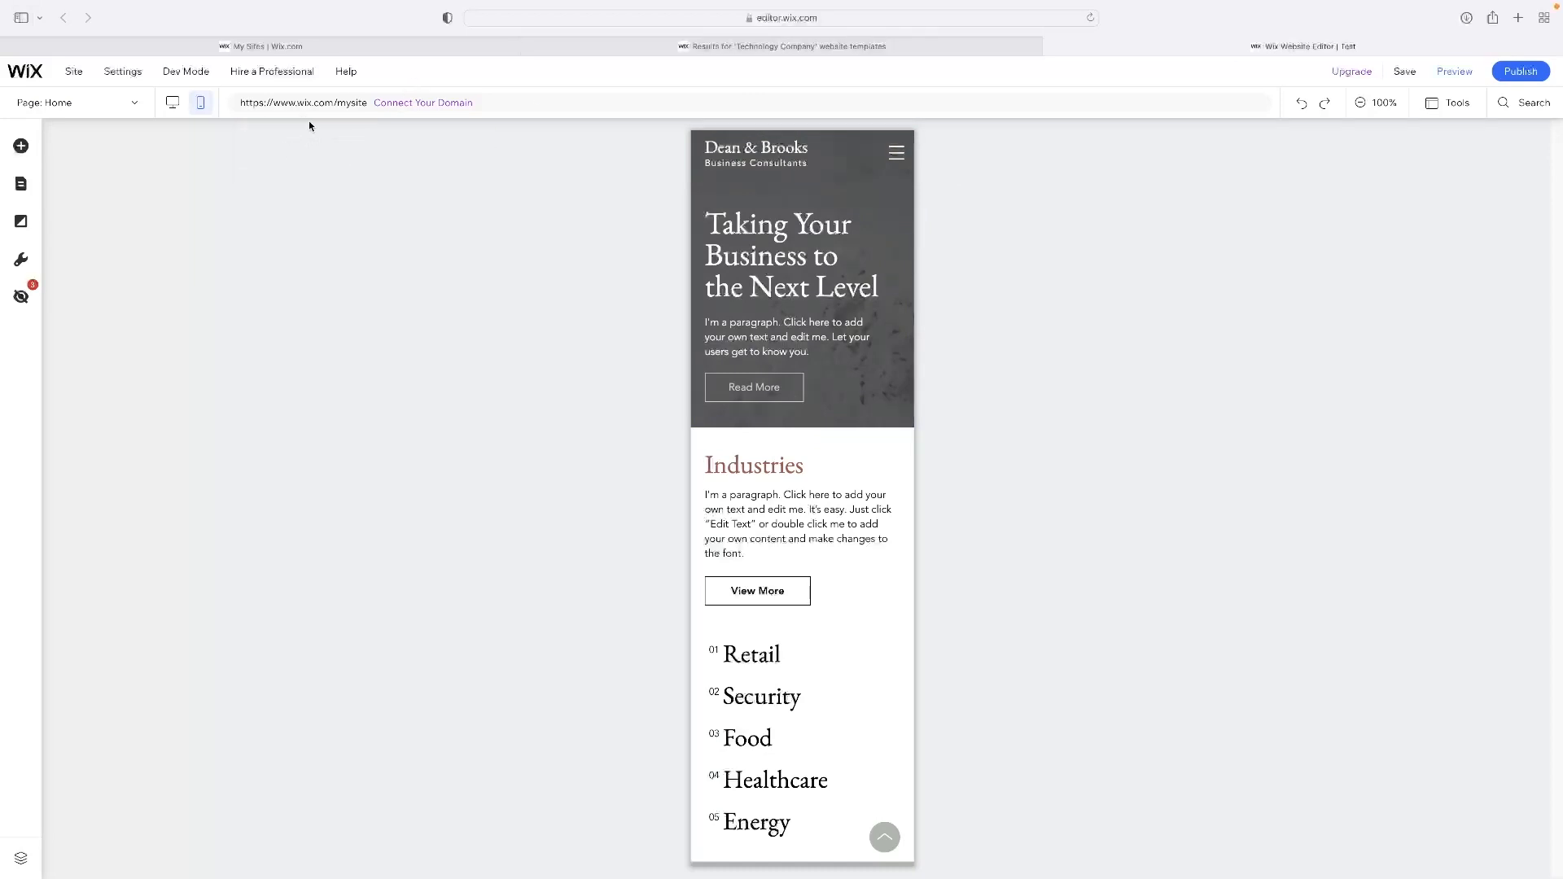
left_click(171, 104)
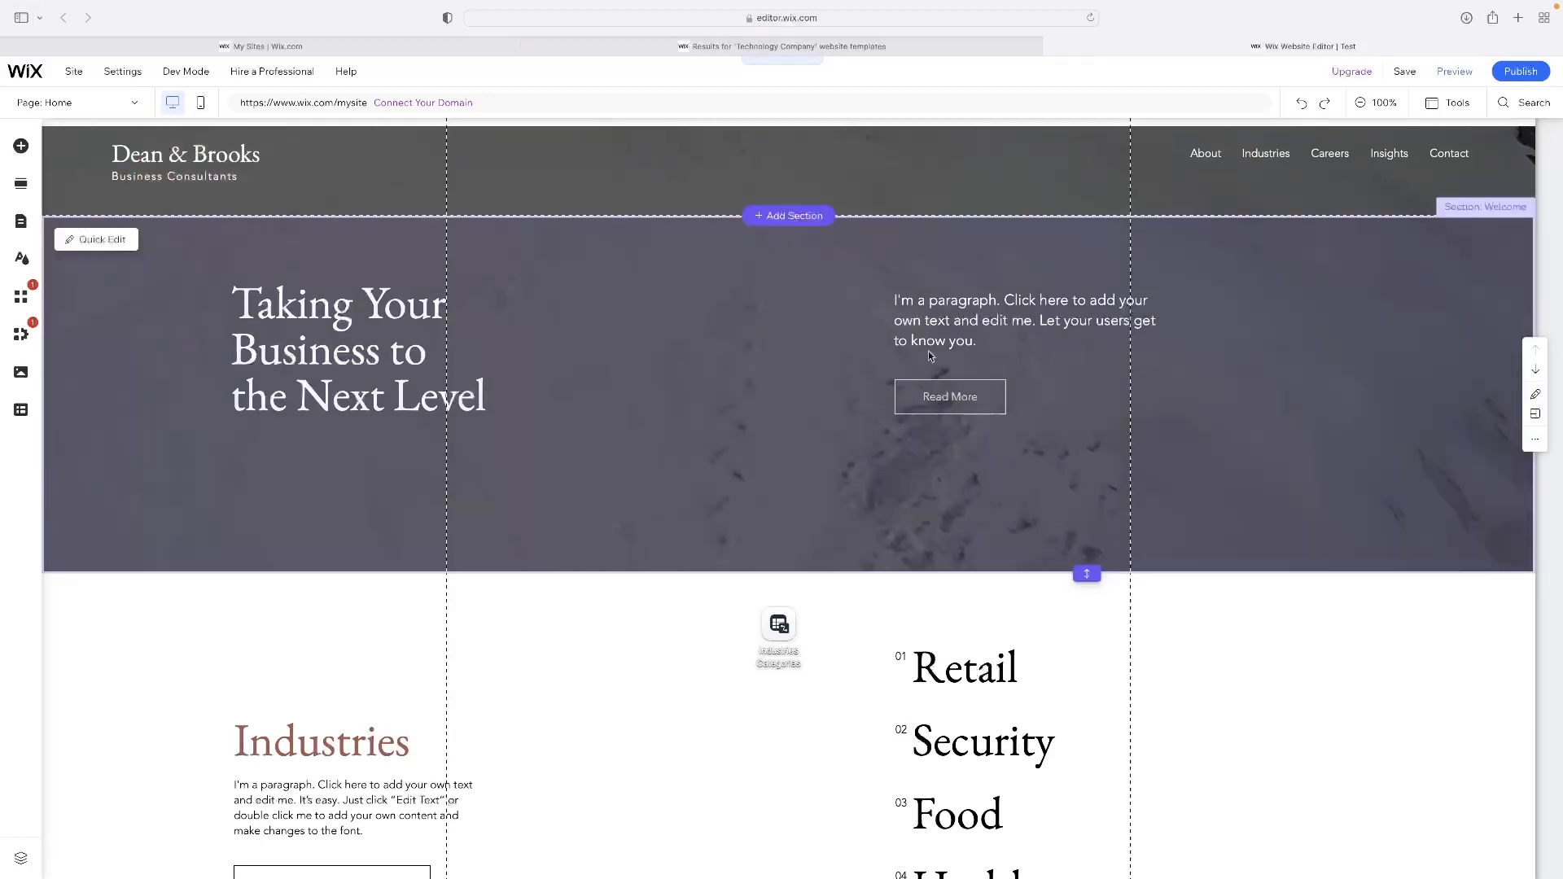
Delete the Read More button from the Welcome section and select the section's background strip.
left_click_drag(963, 410, 745, 425)
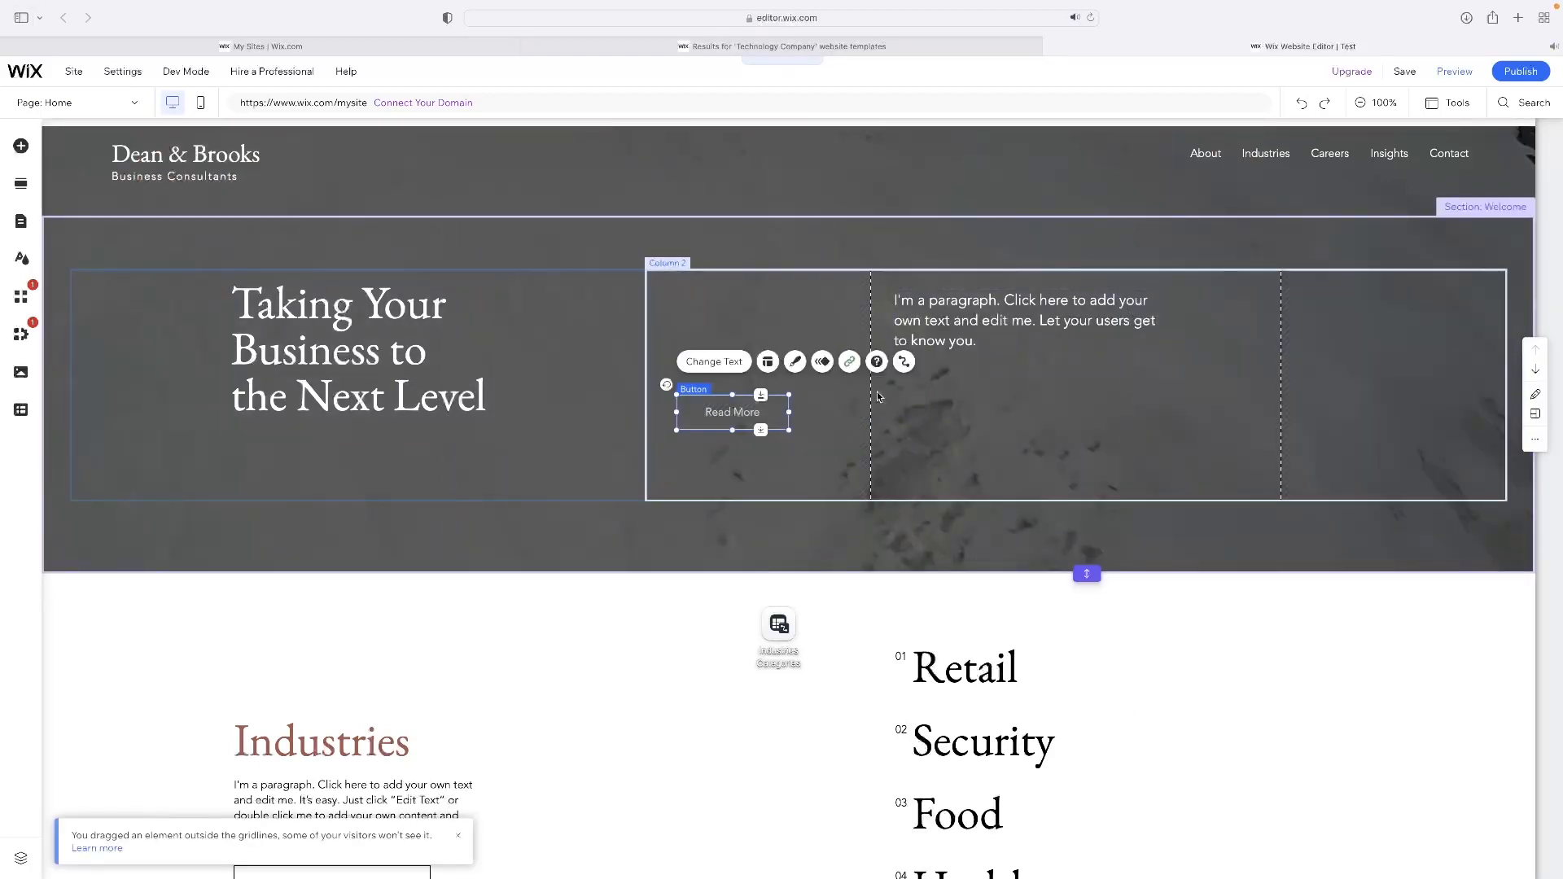
key("Delete")
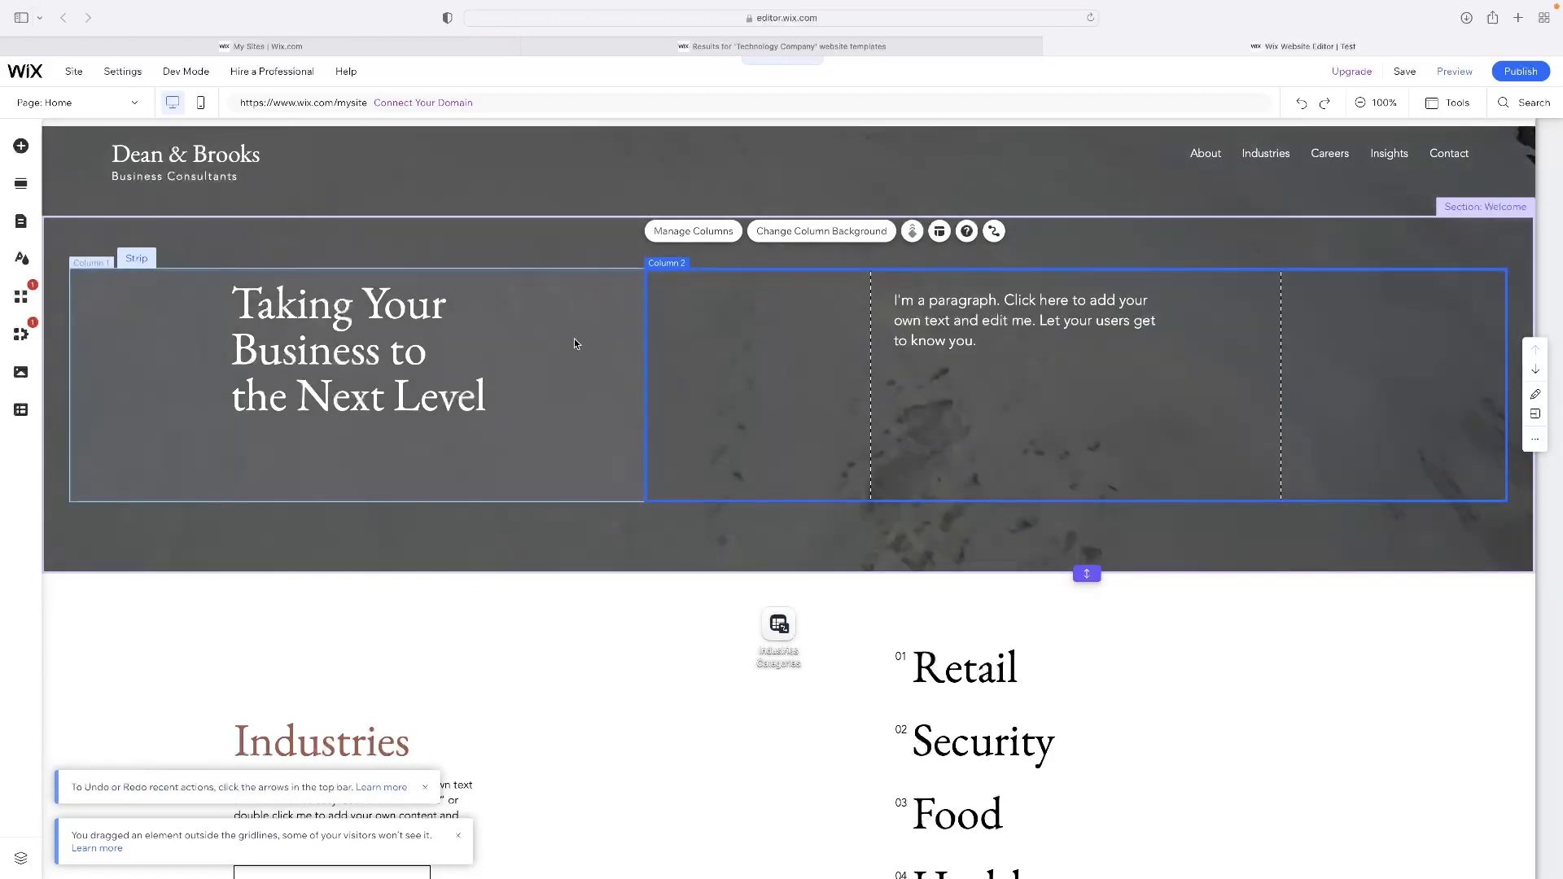
left_click(574, 342)
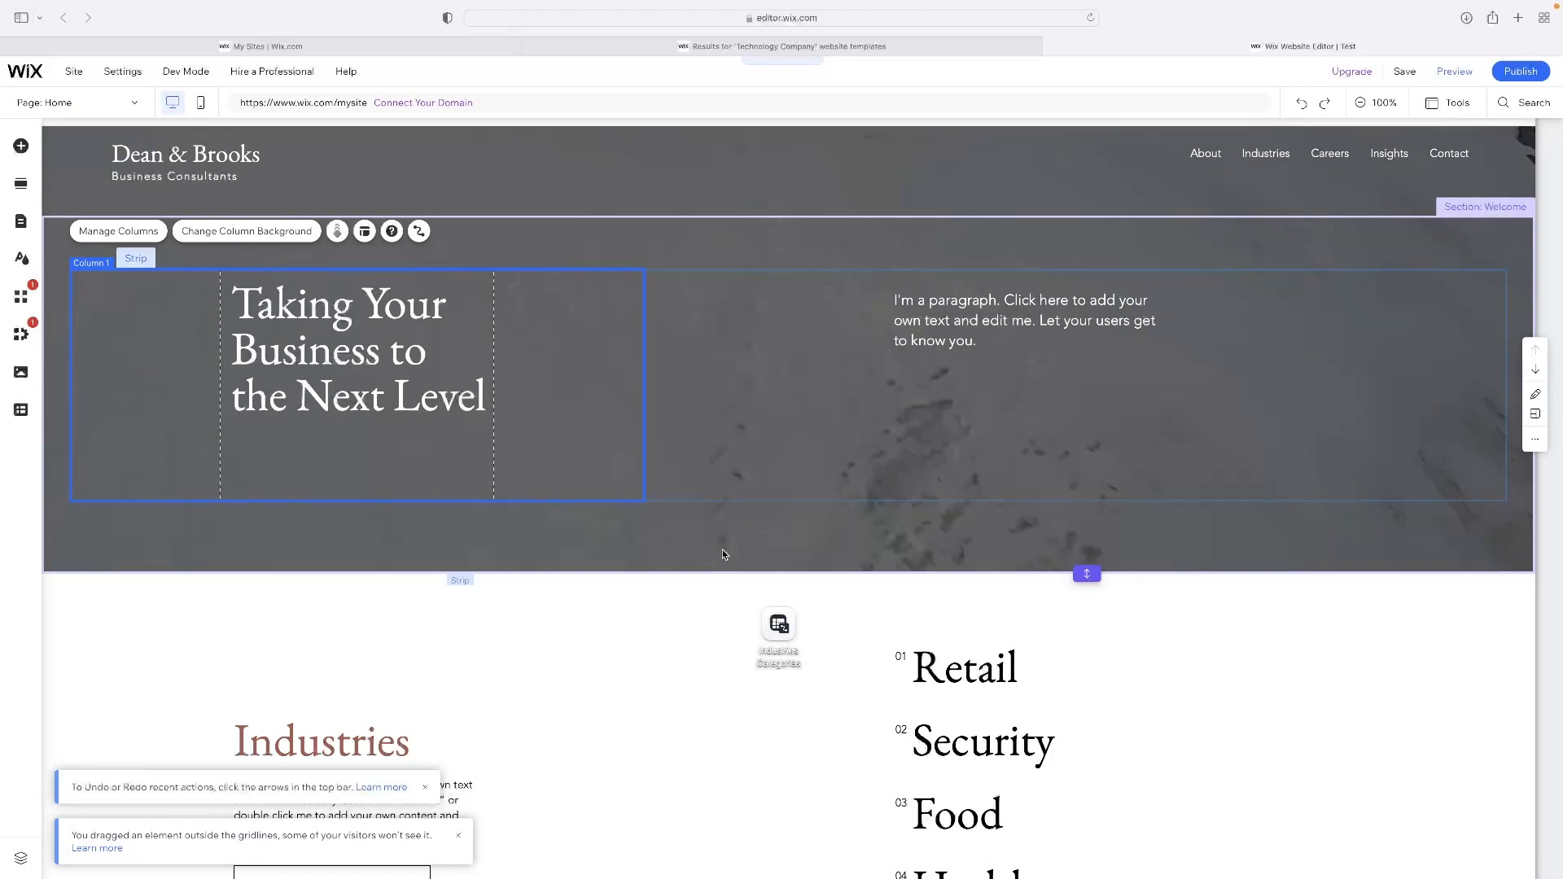
left_click(727, 552)
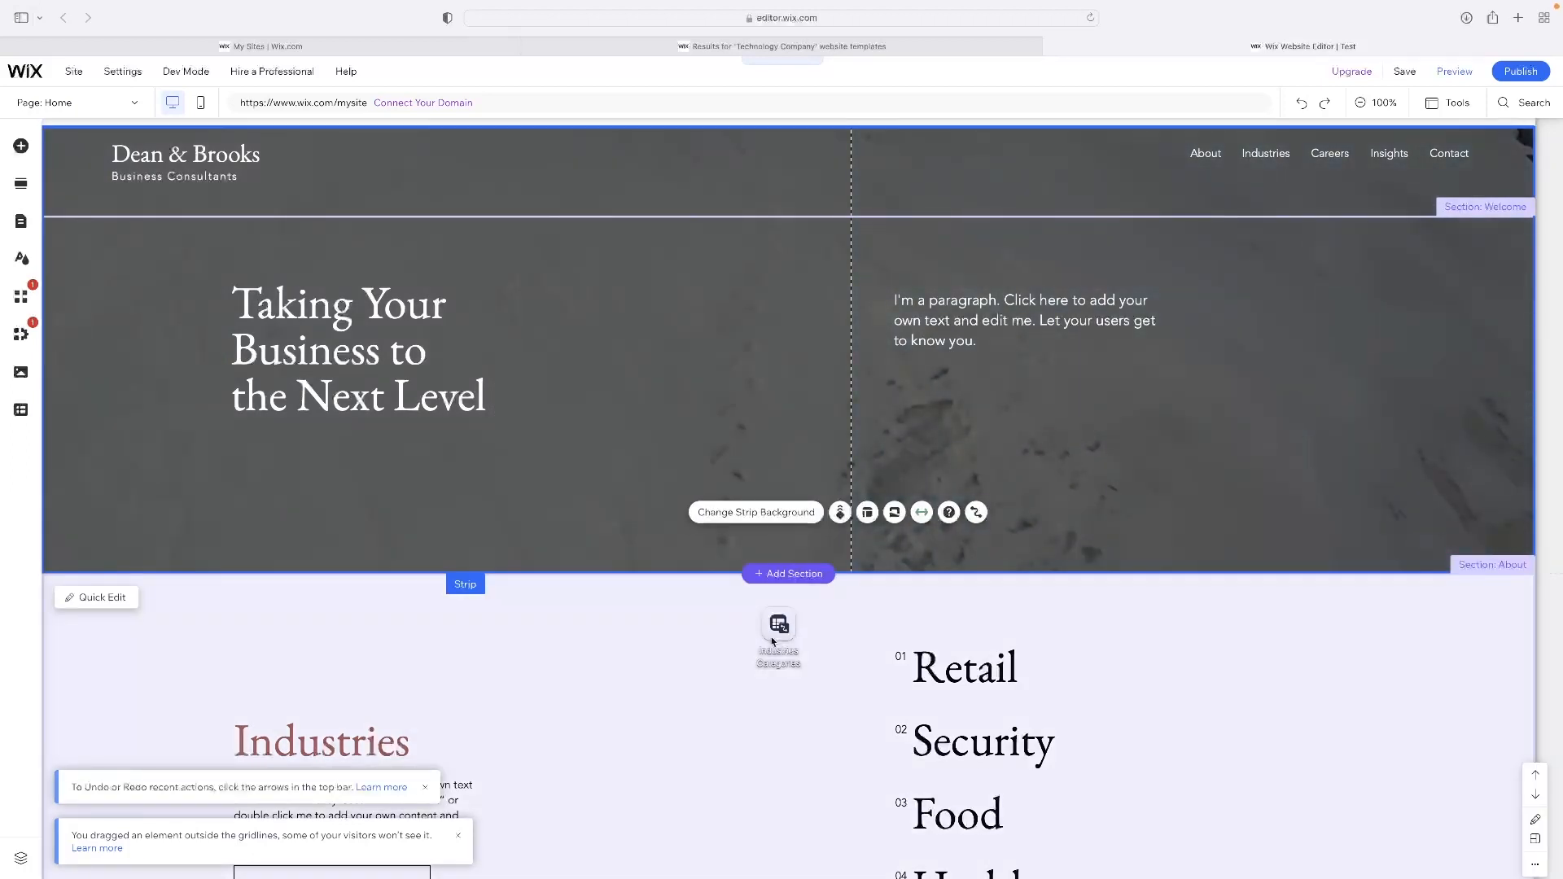